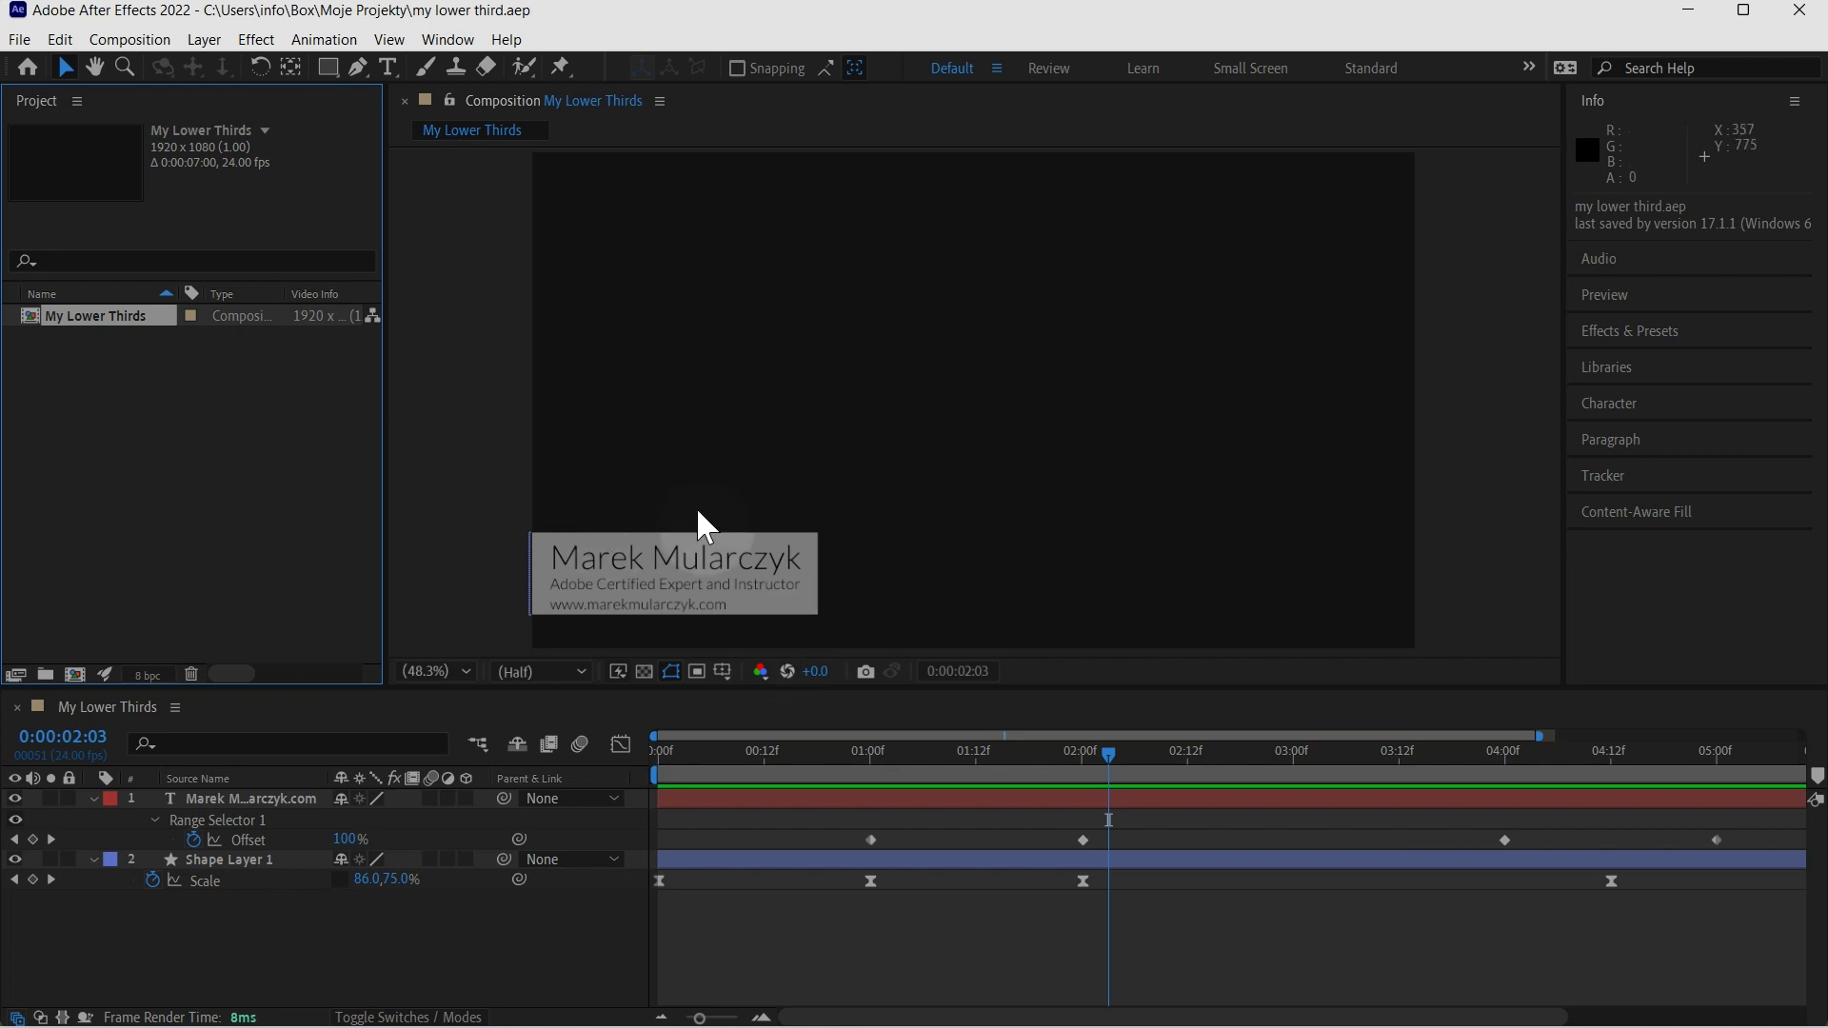
Preview the lower-third animation, then zoom the timeline out to the full seven-second duration
key("space")
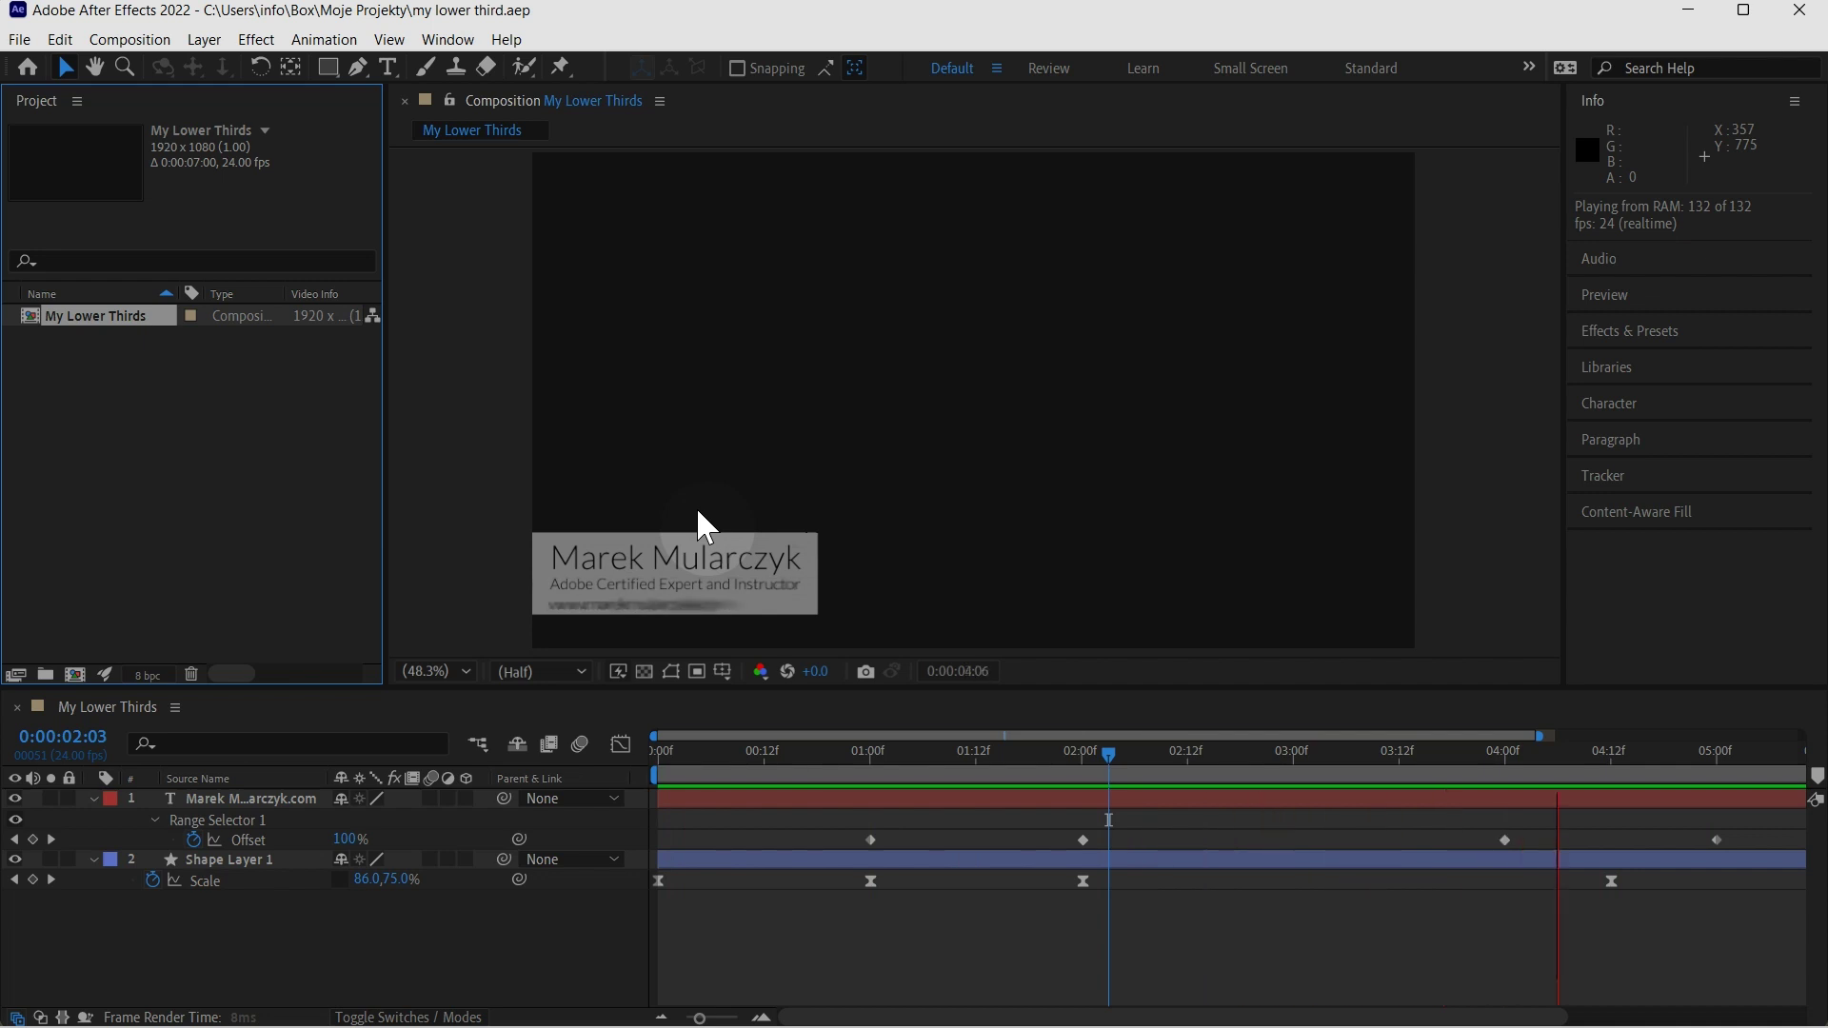
key("space")
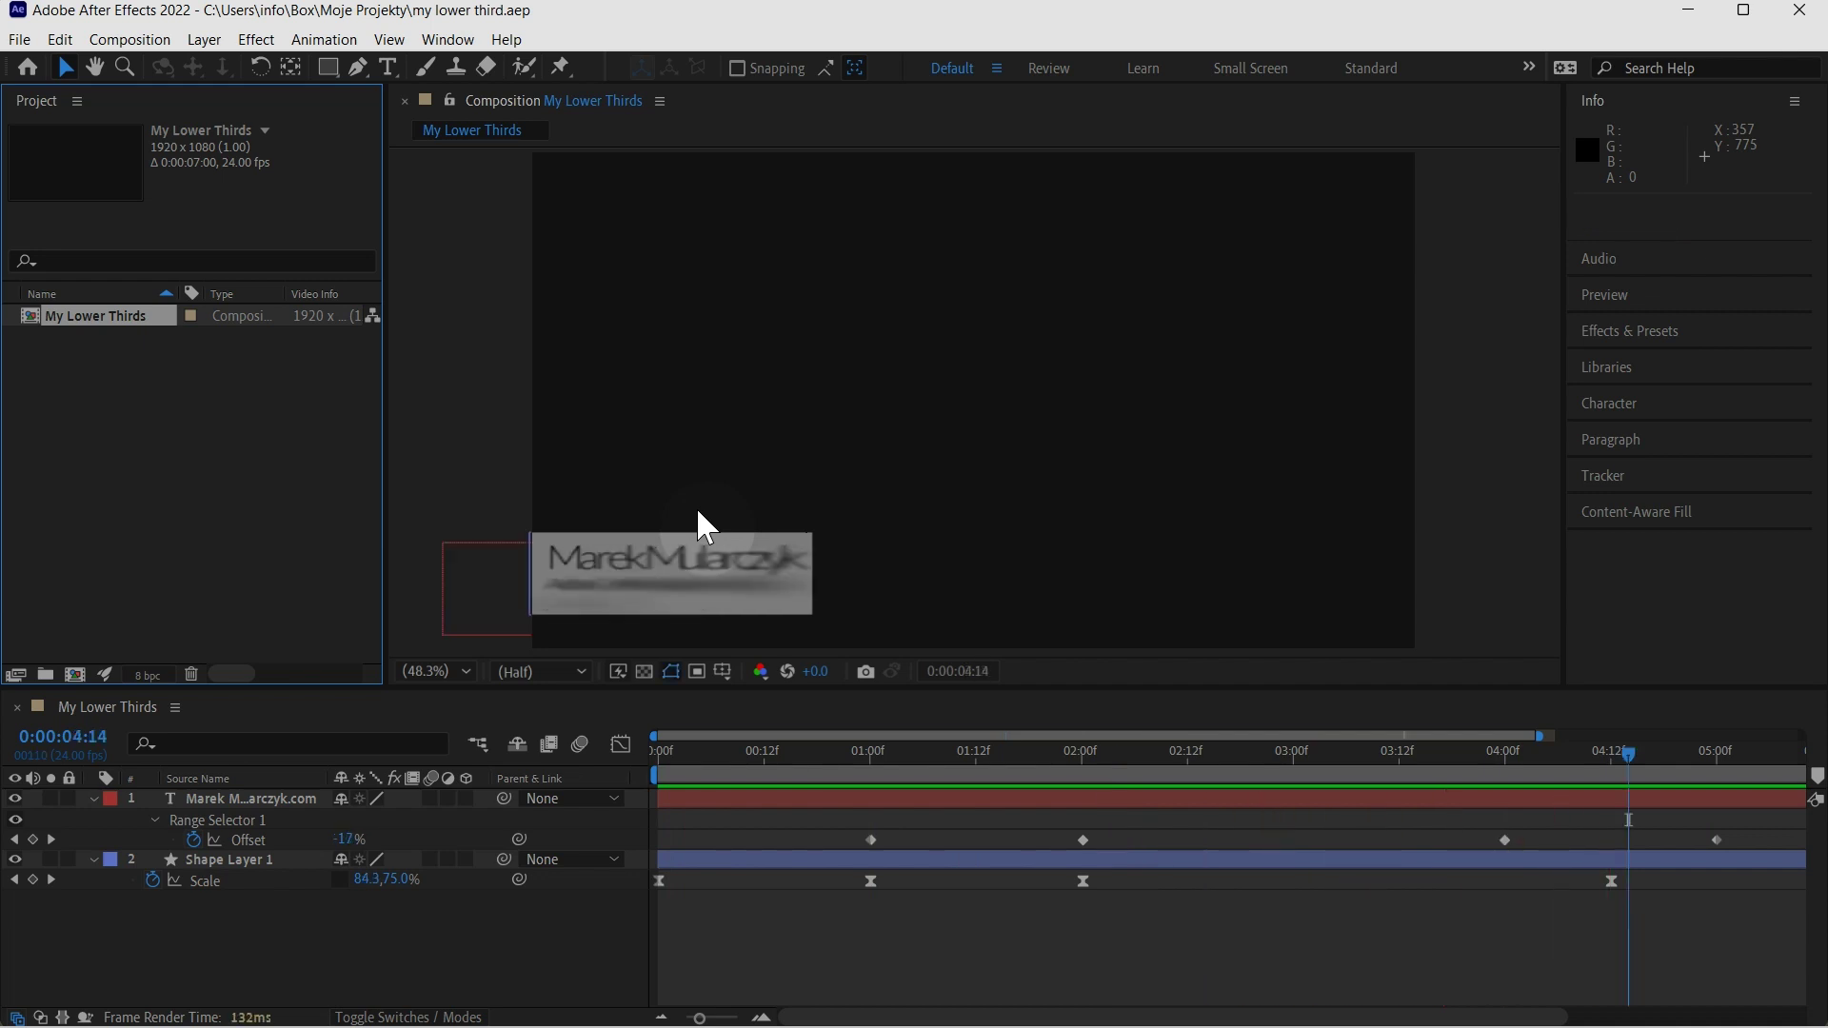
left_click(1228, 902)
key("semicolon")
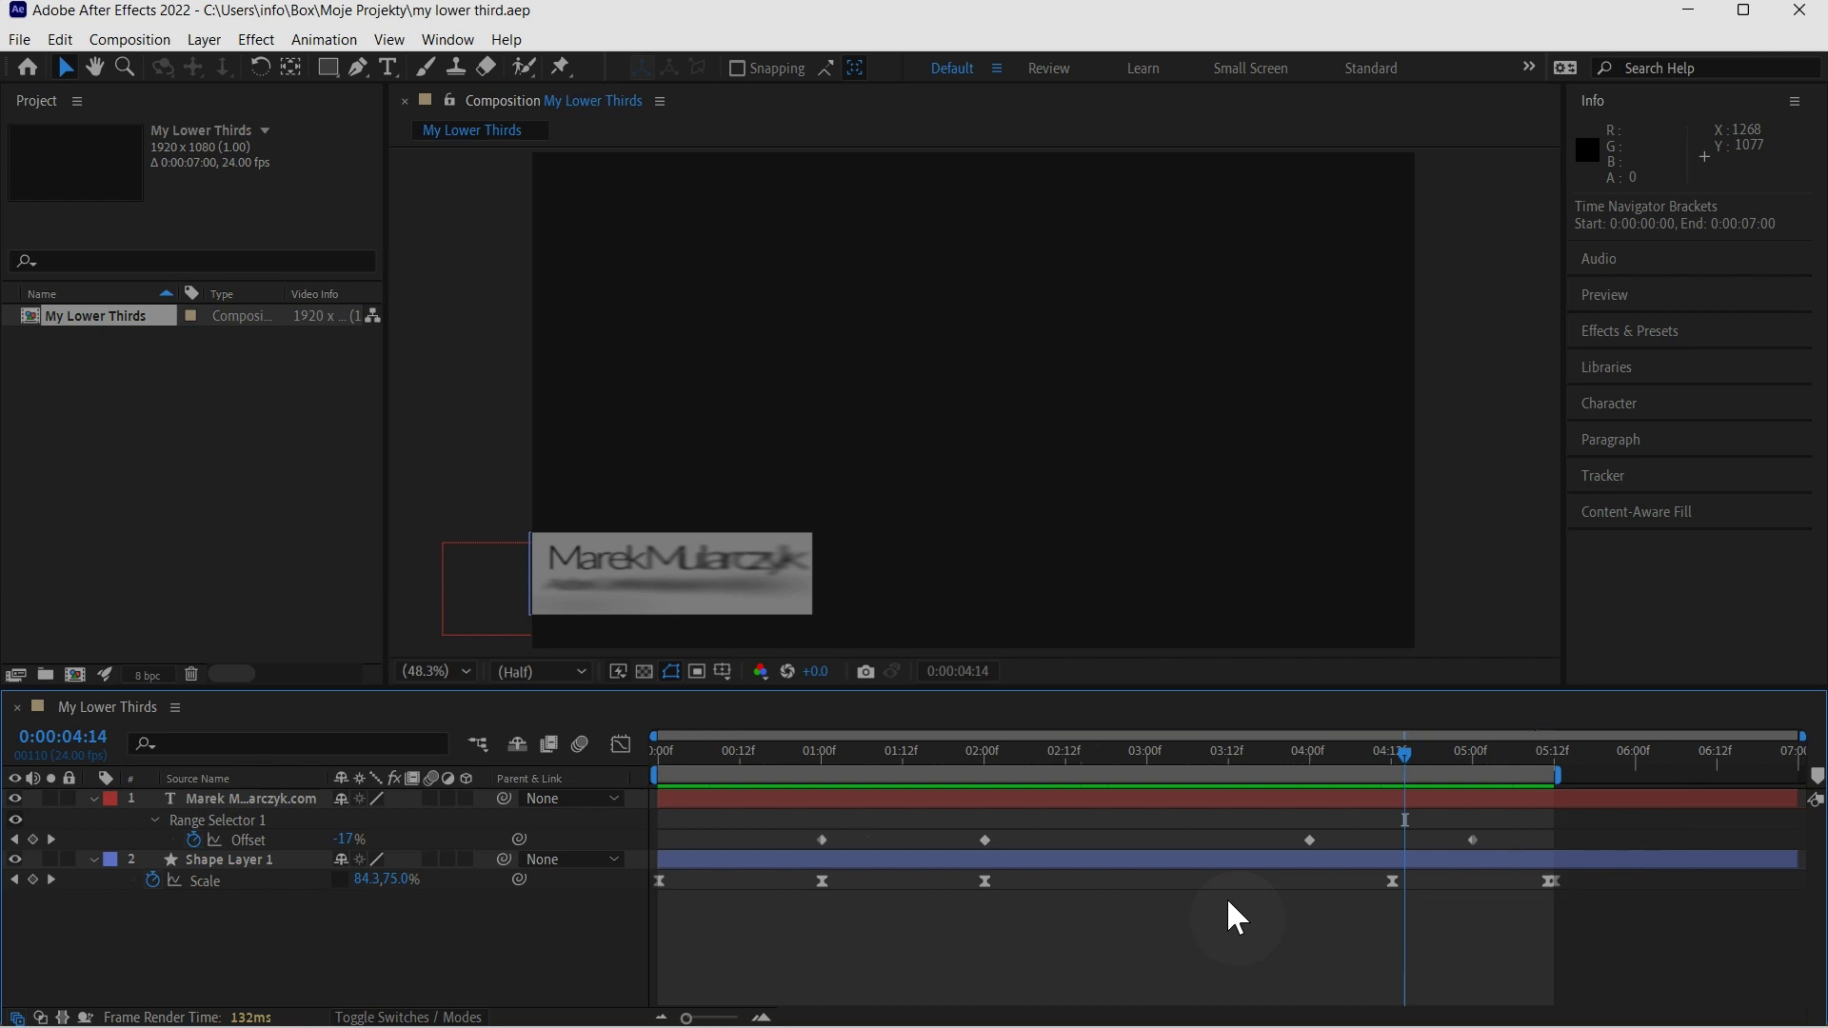
Set the current time to 0:00:02:00 and add My Lower Thirds to the render queue
left_click(984, 742)
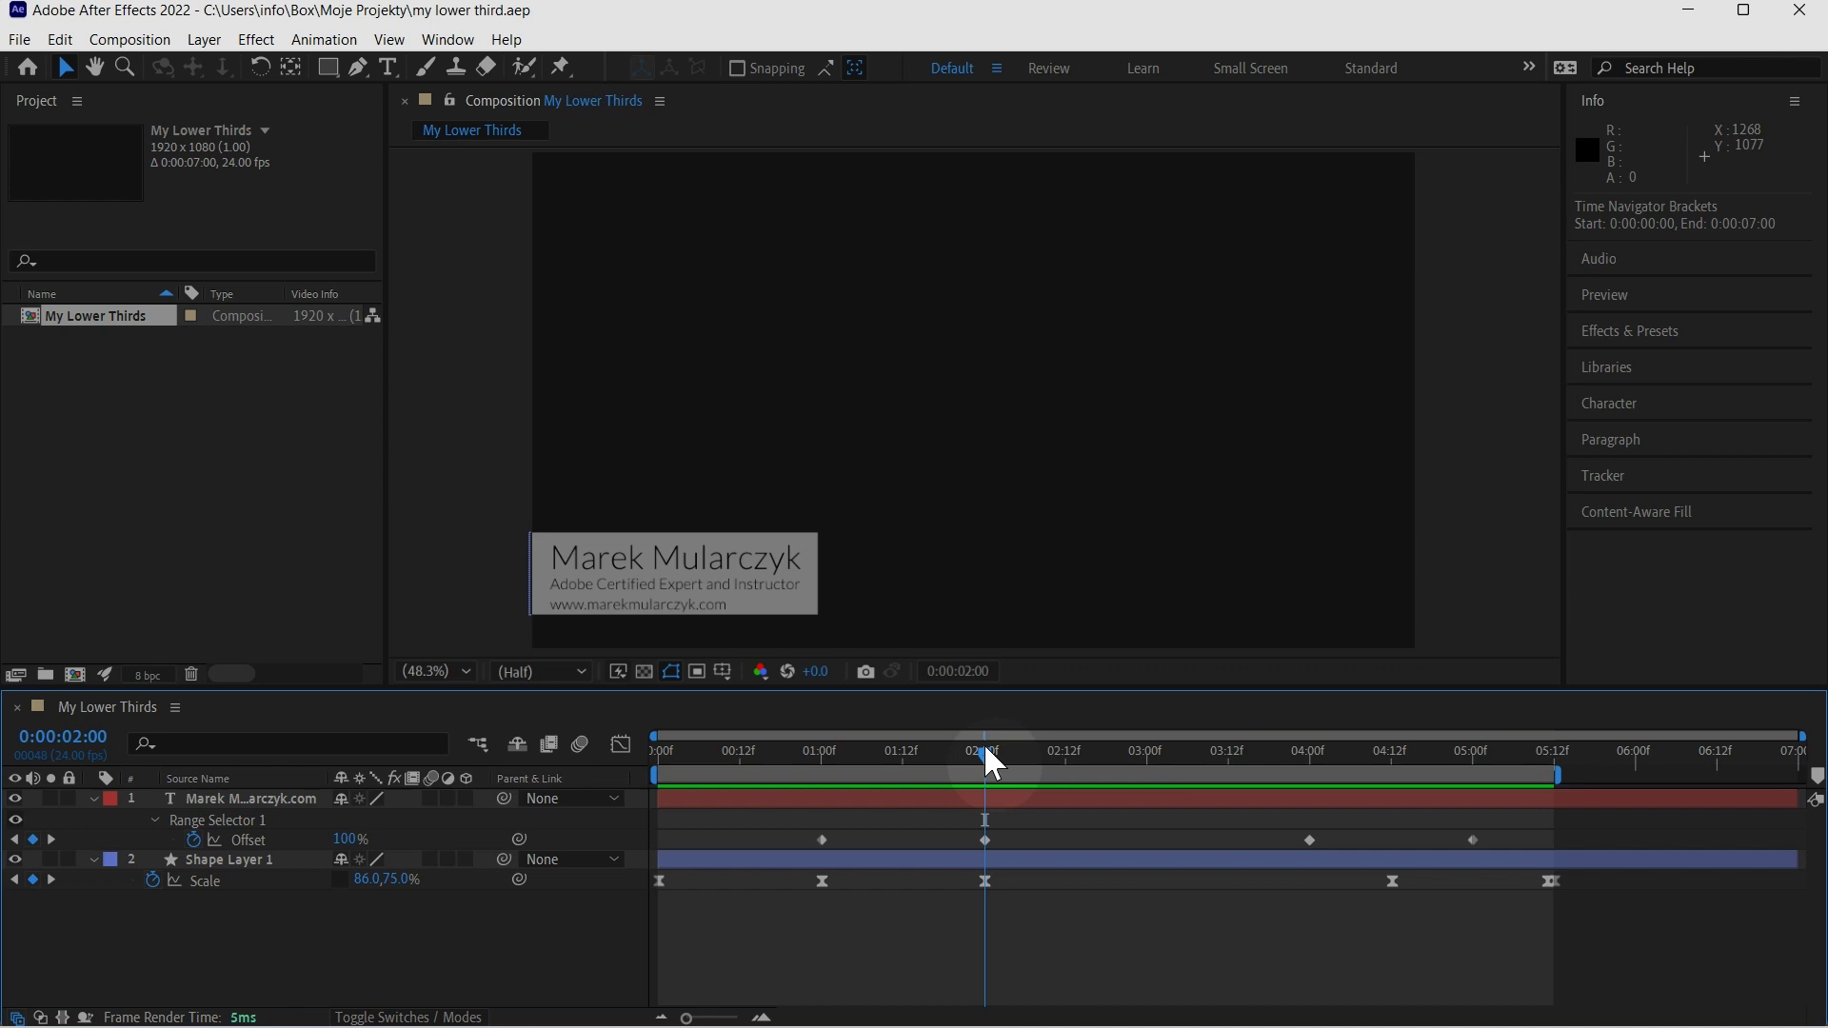
left_click(21, 40)
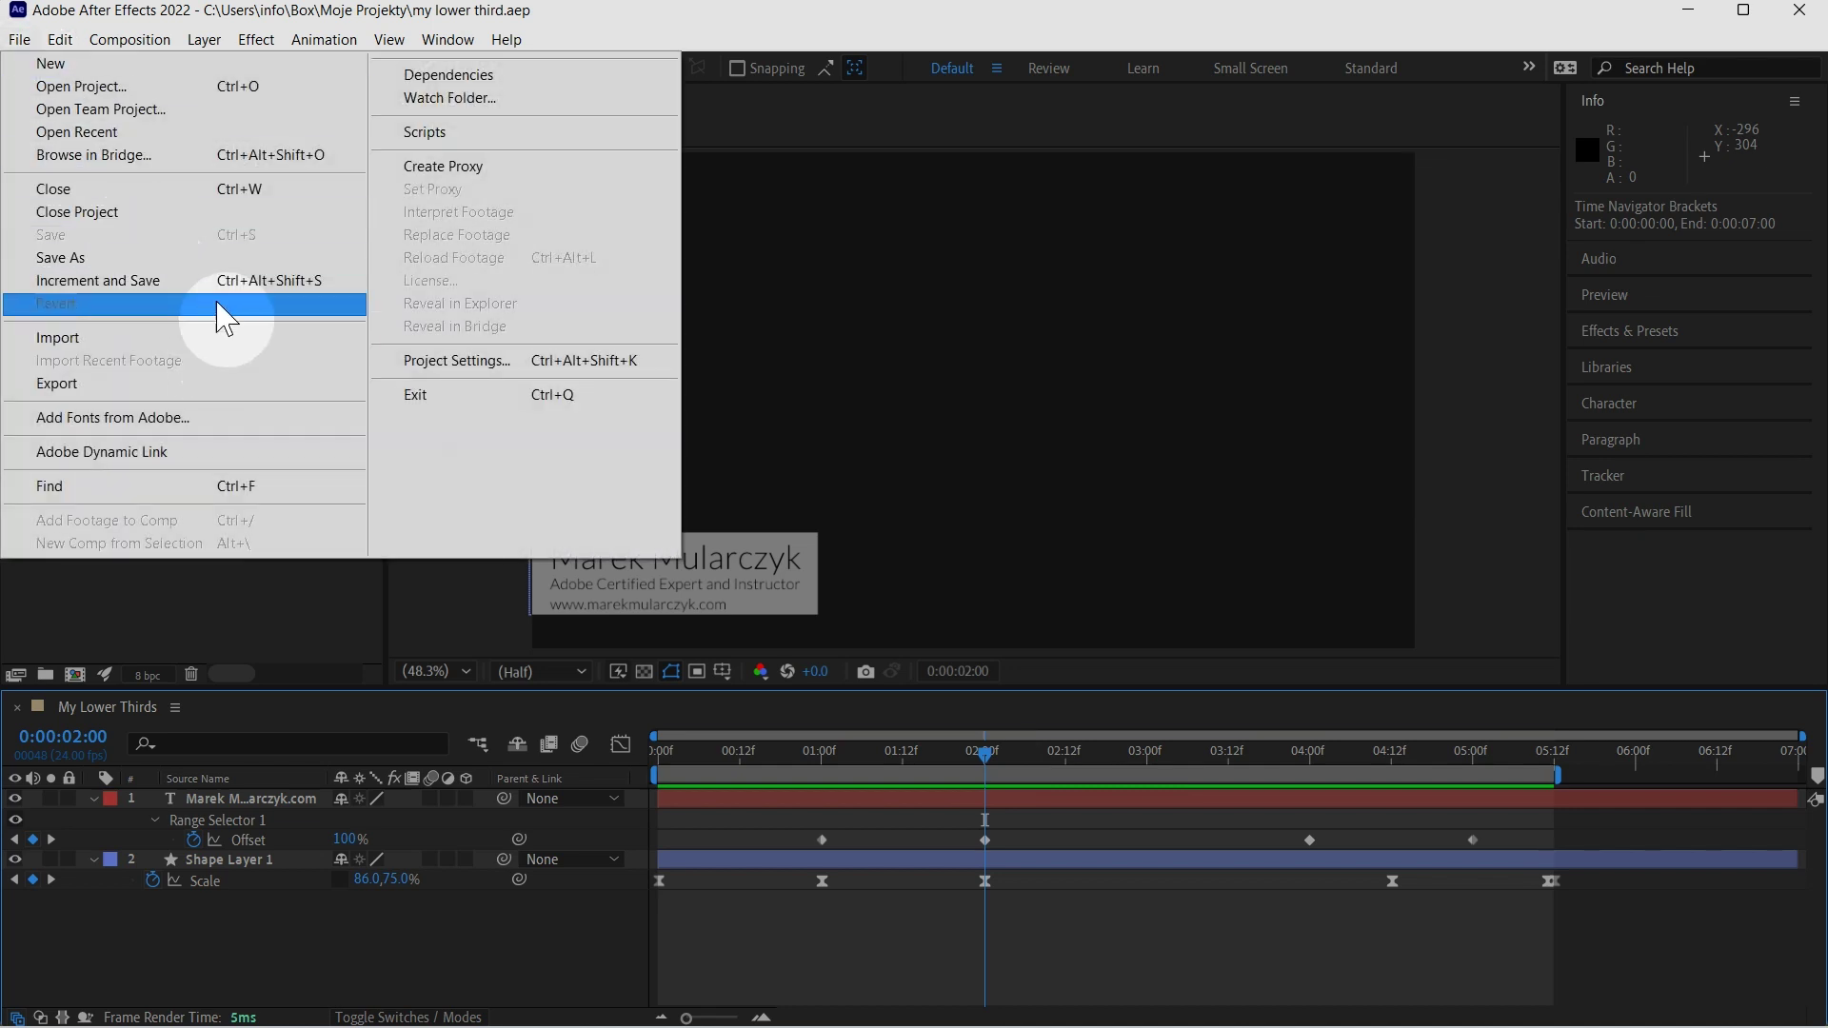
mouse_move(276, 381)
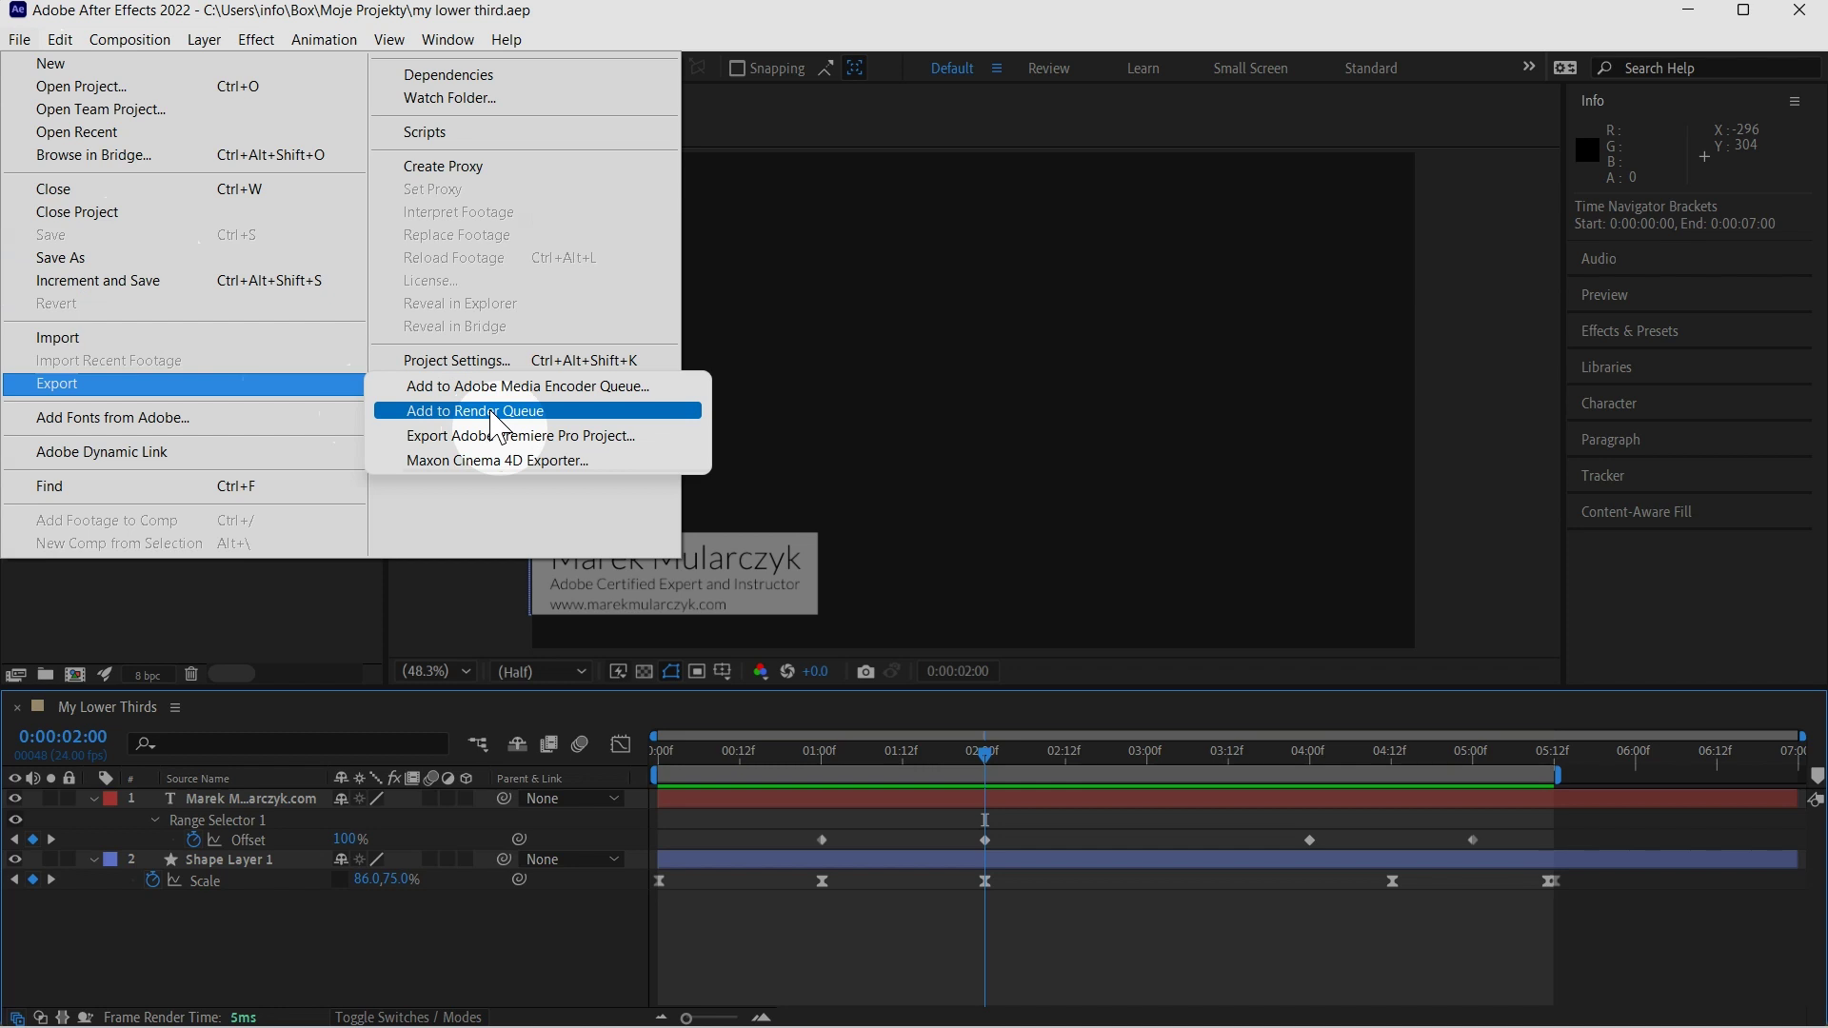
left_click(473, 411)
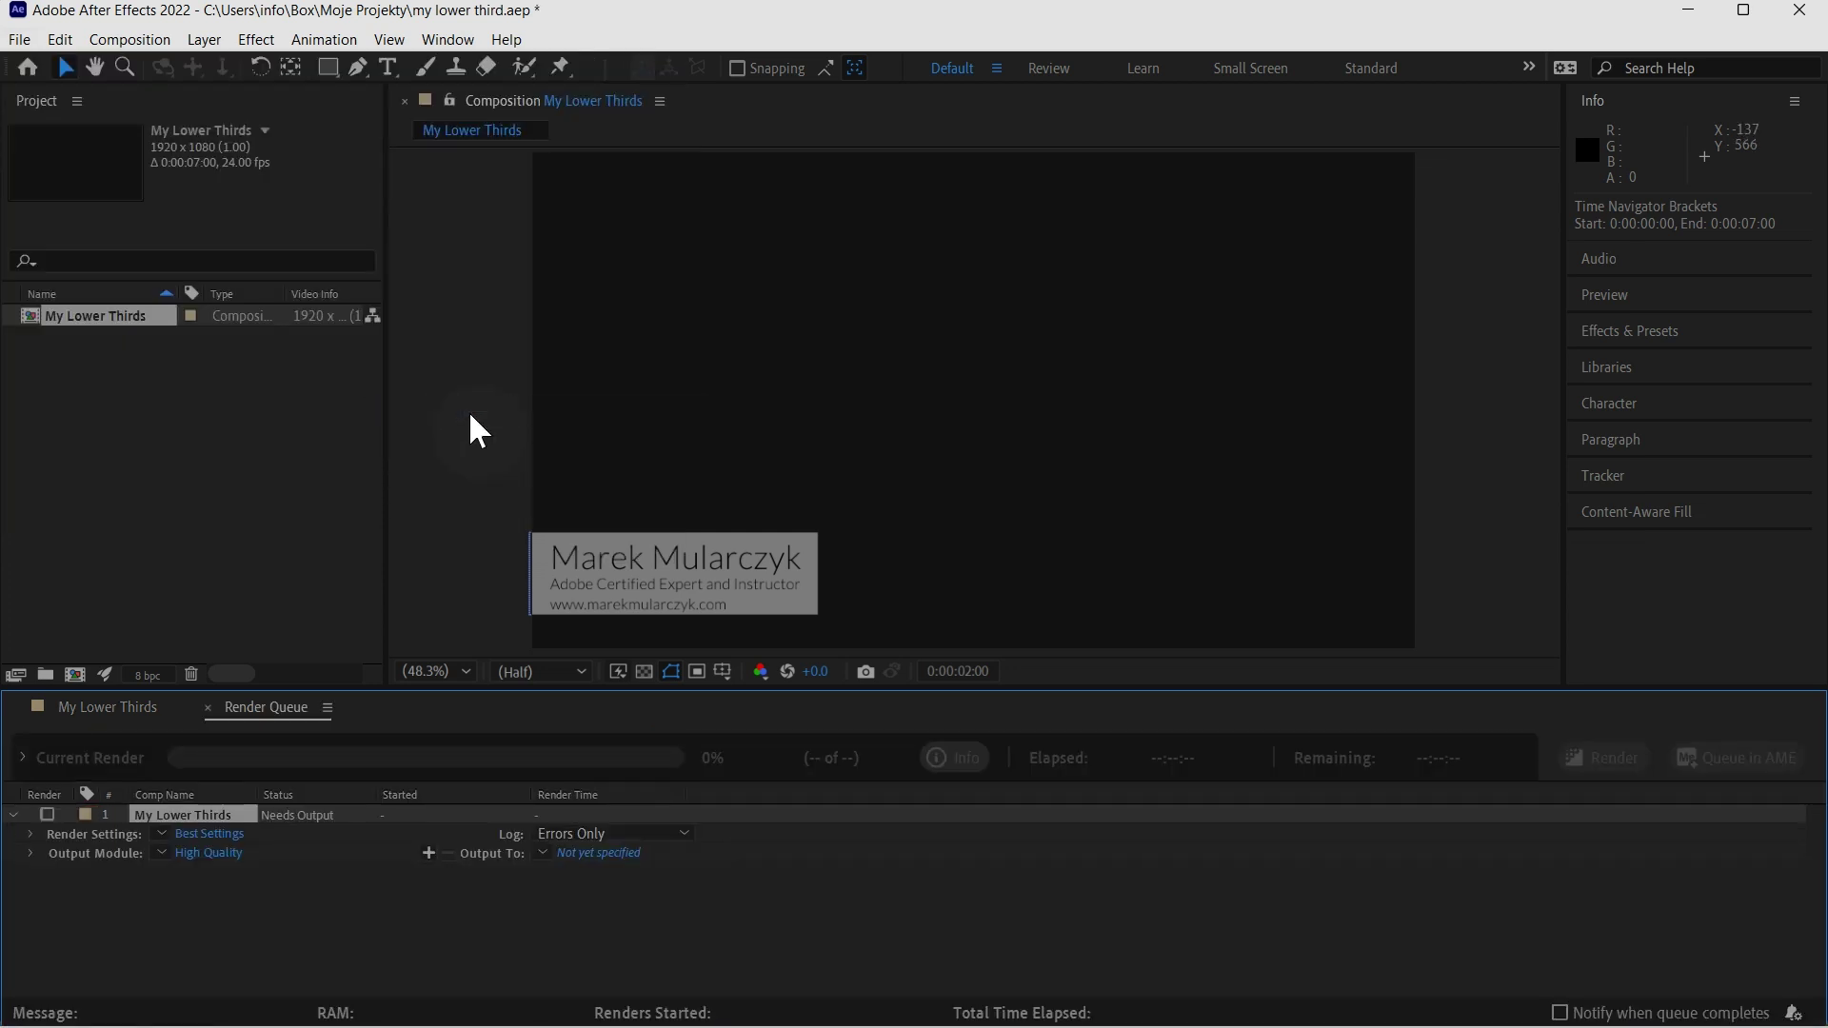
left_click(598, 853)
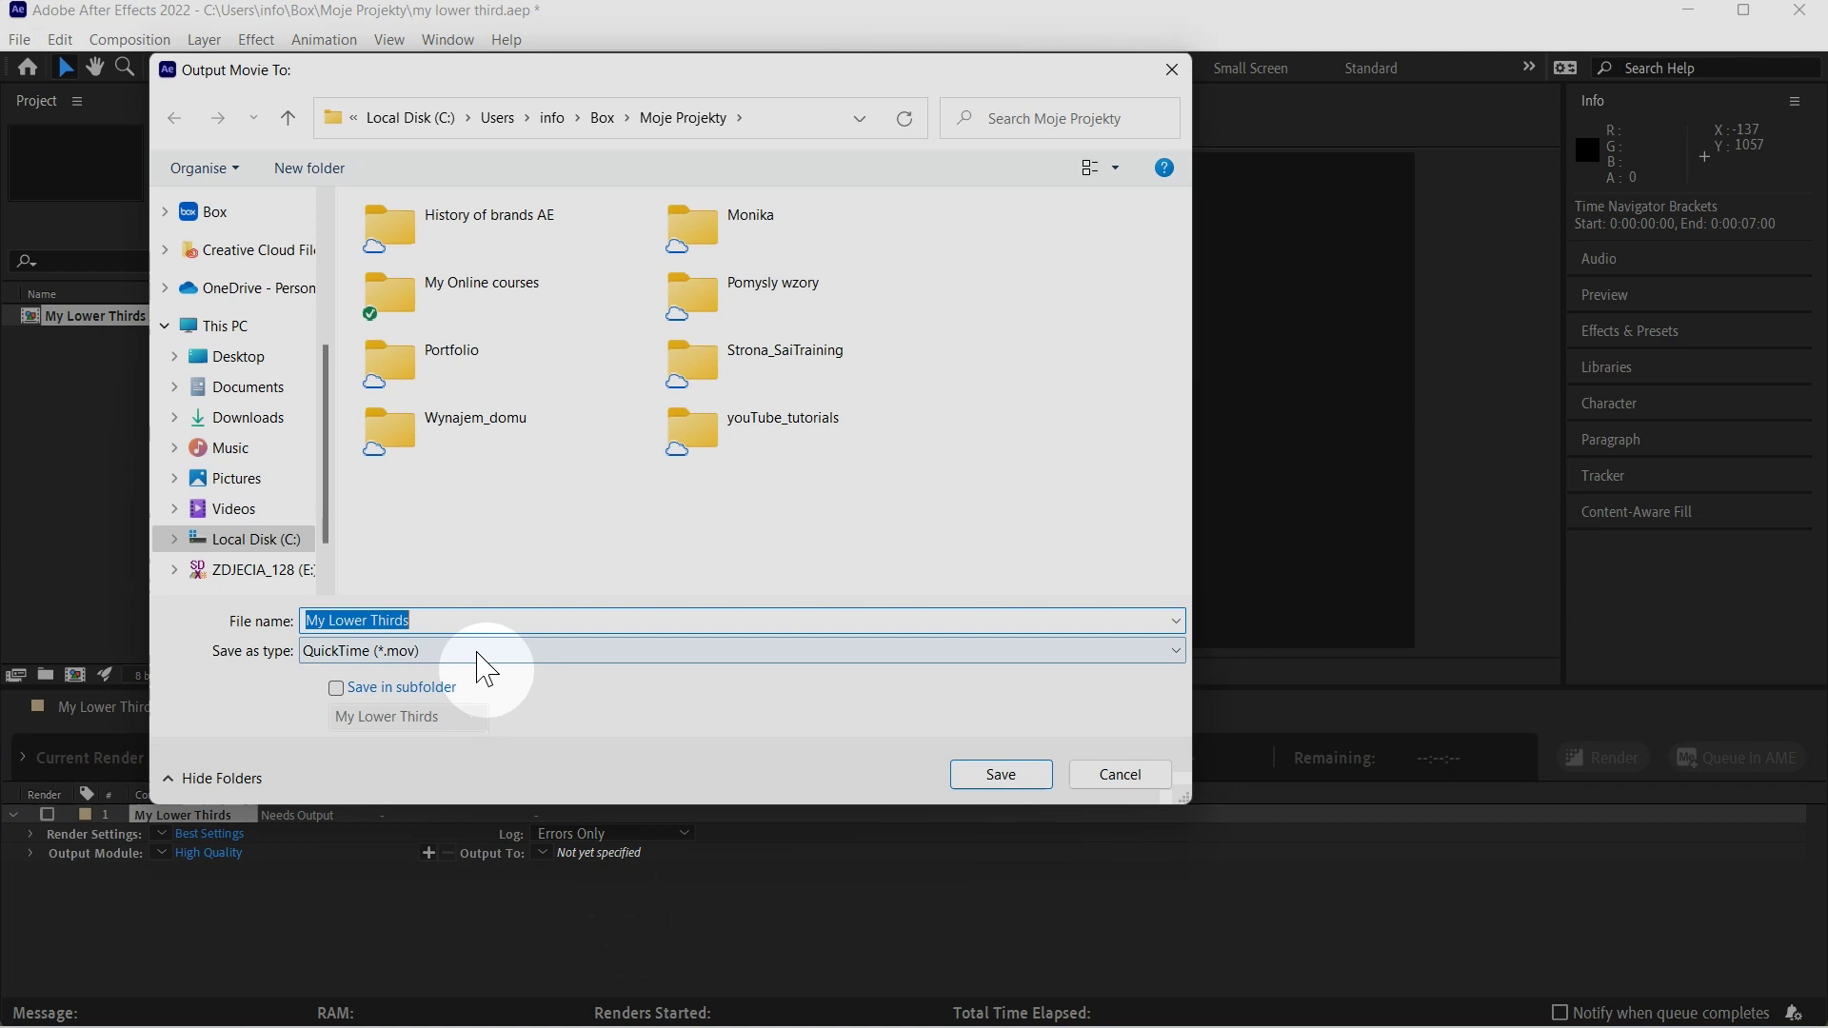
left_click(479, 651)
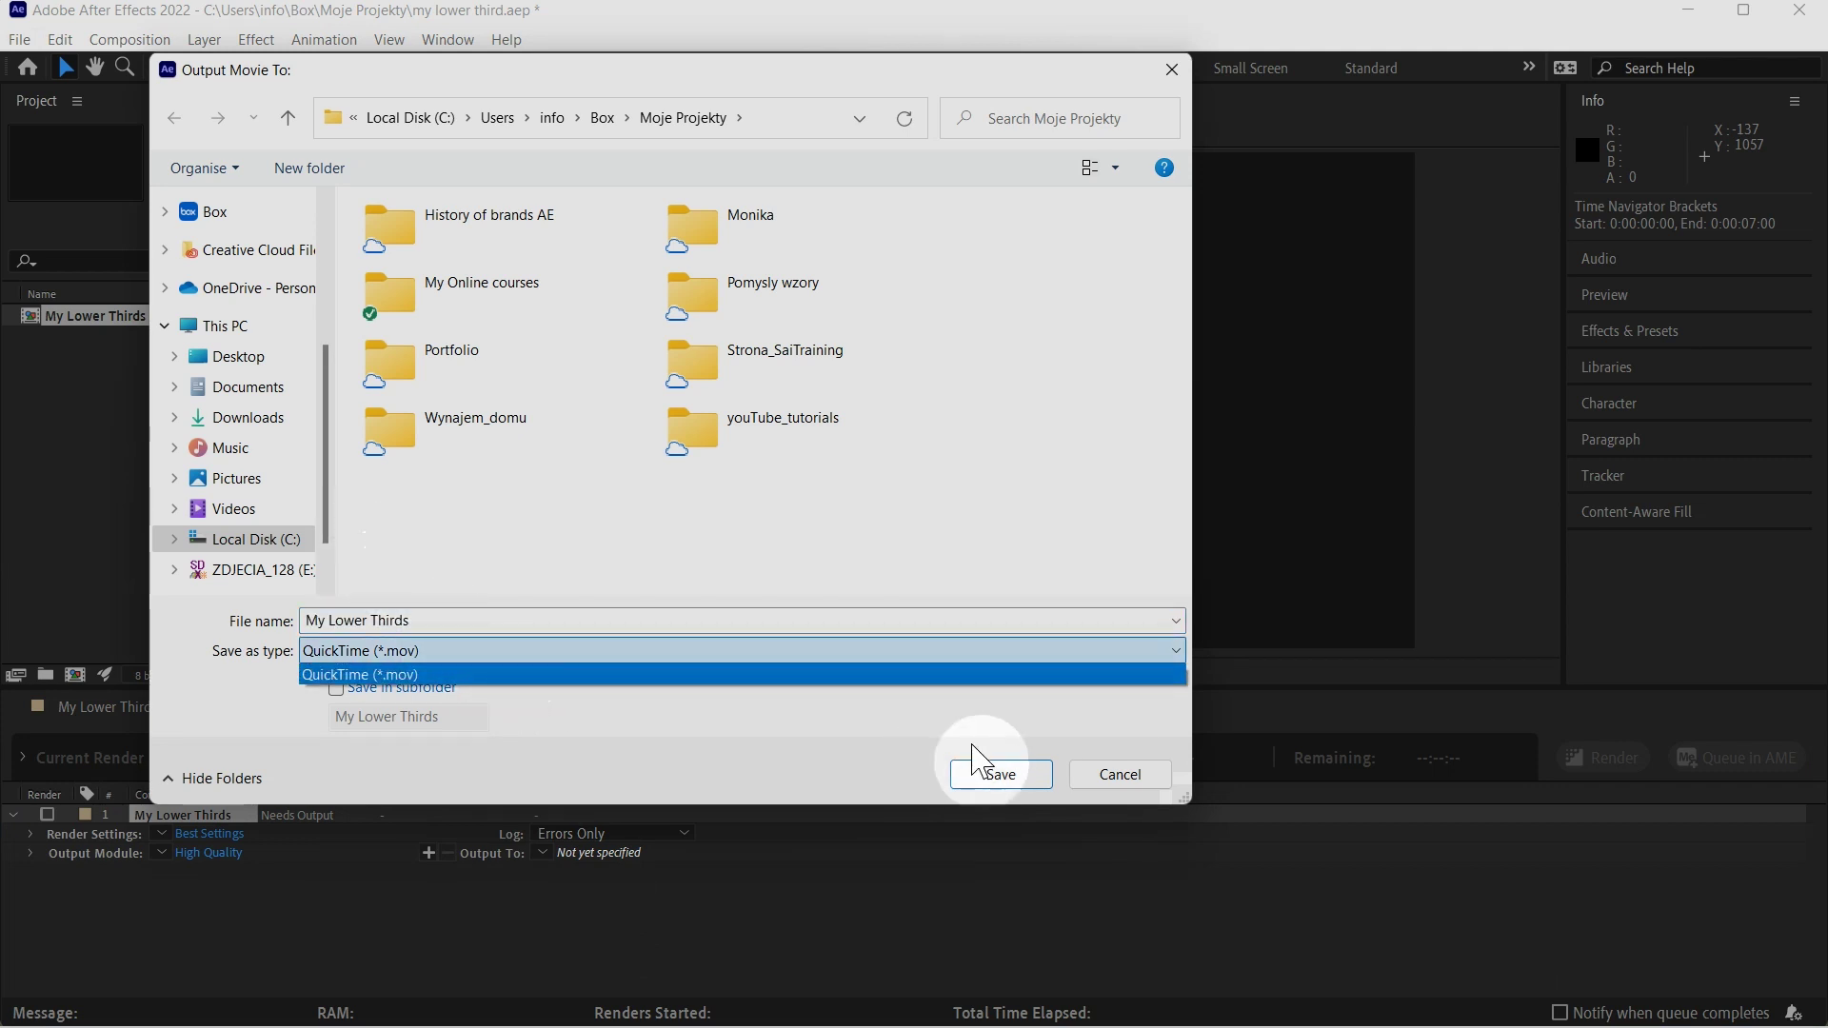
left_click(1123, 782)
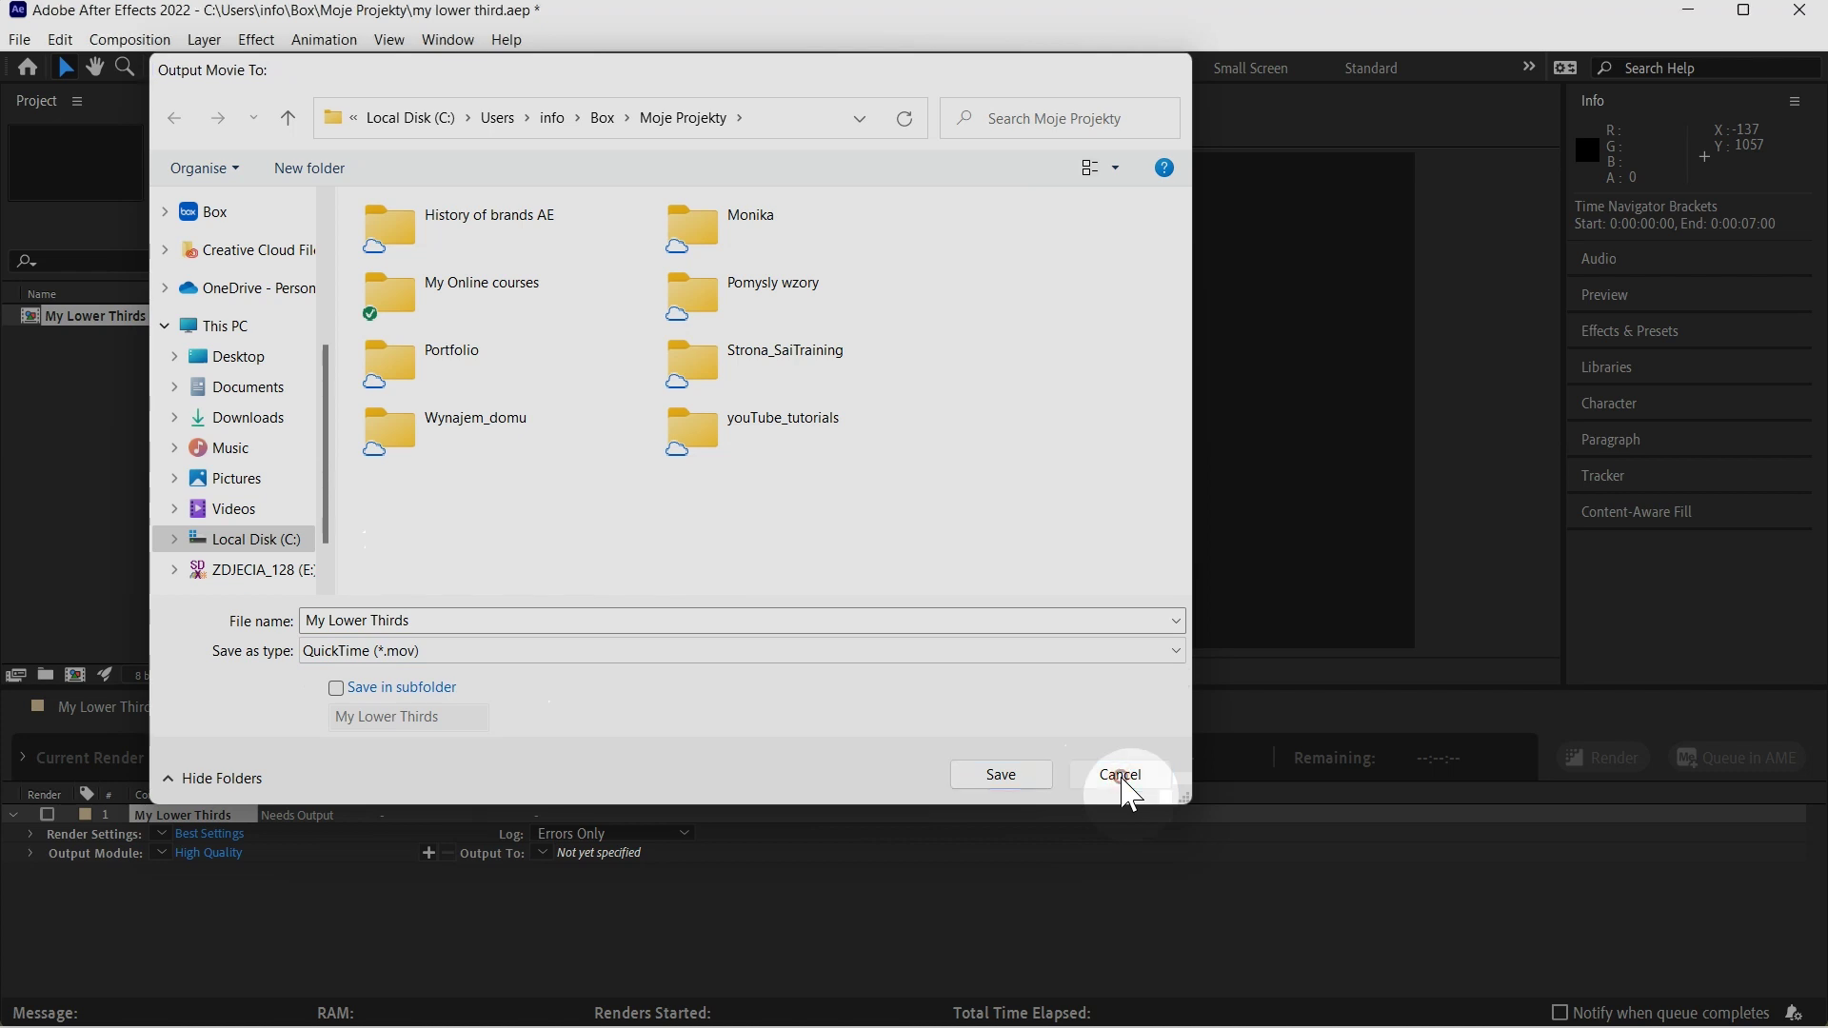
left_click(1122, 780)
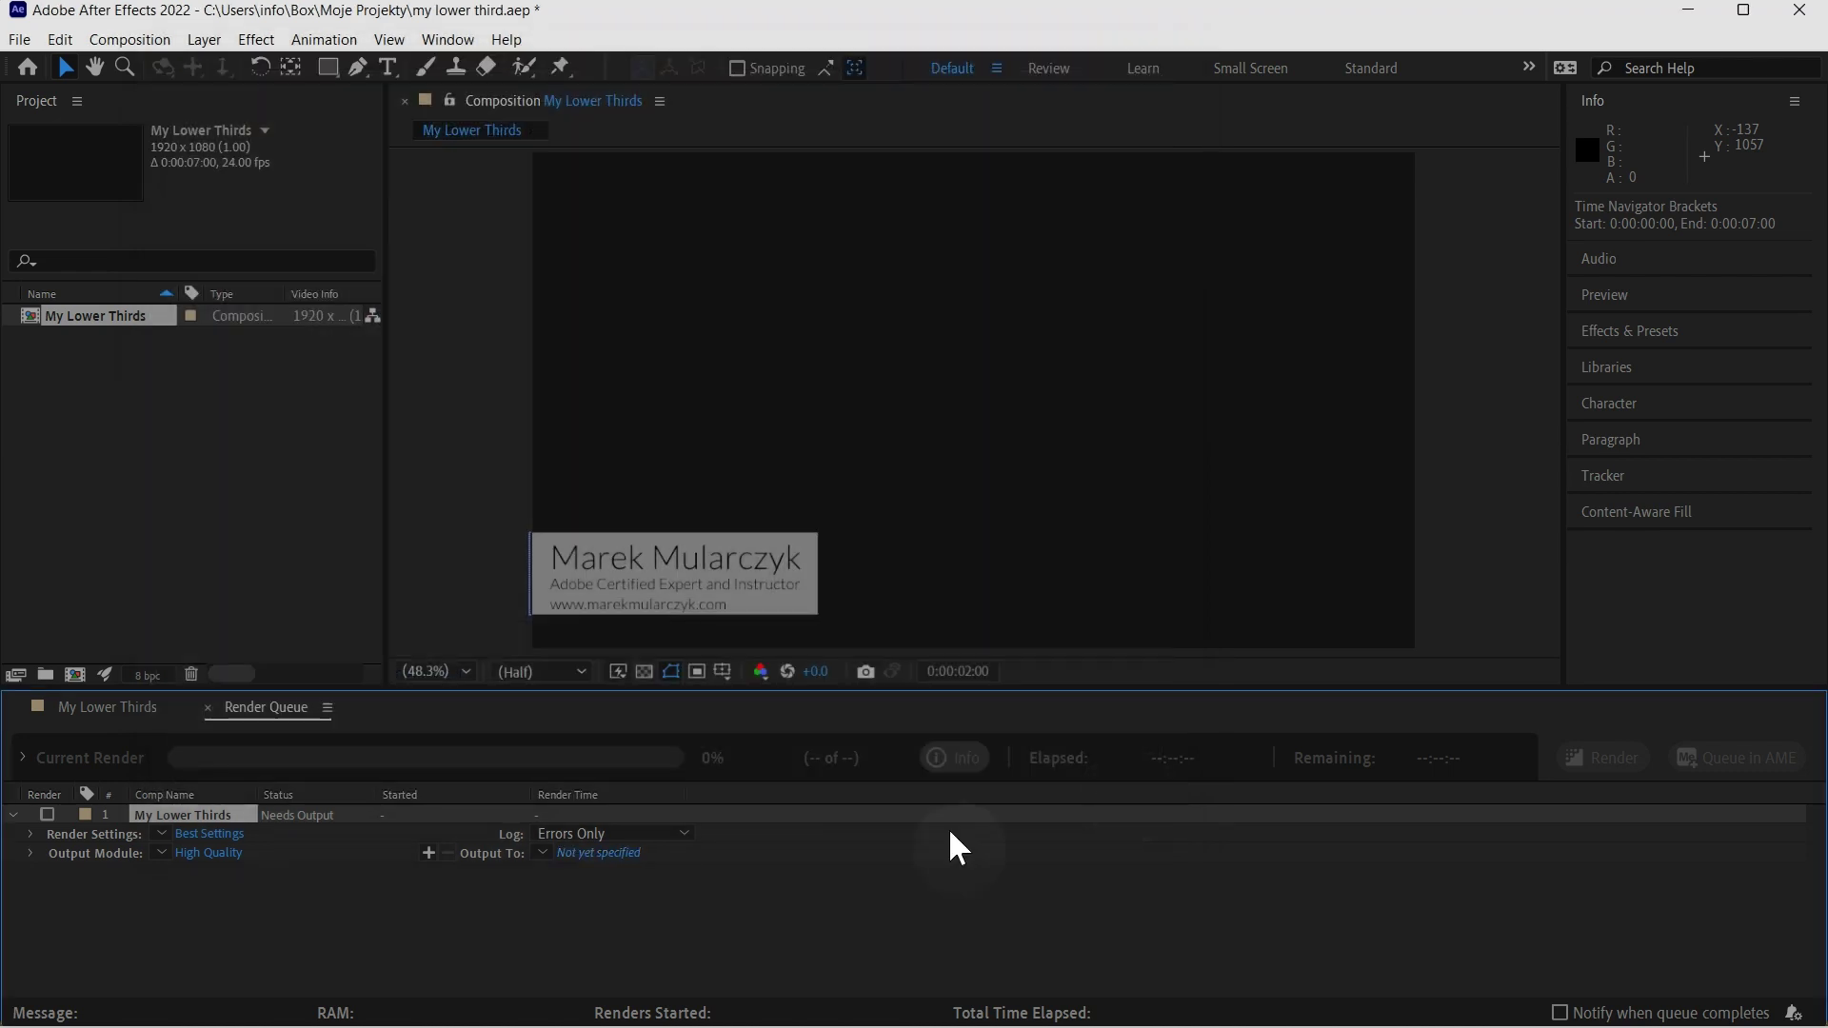
Close the Render Queue and add My Lower Thirds to the Adobe Media Encoder queue
left_click(208, 707)
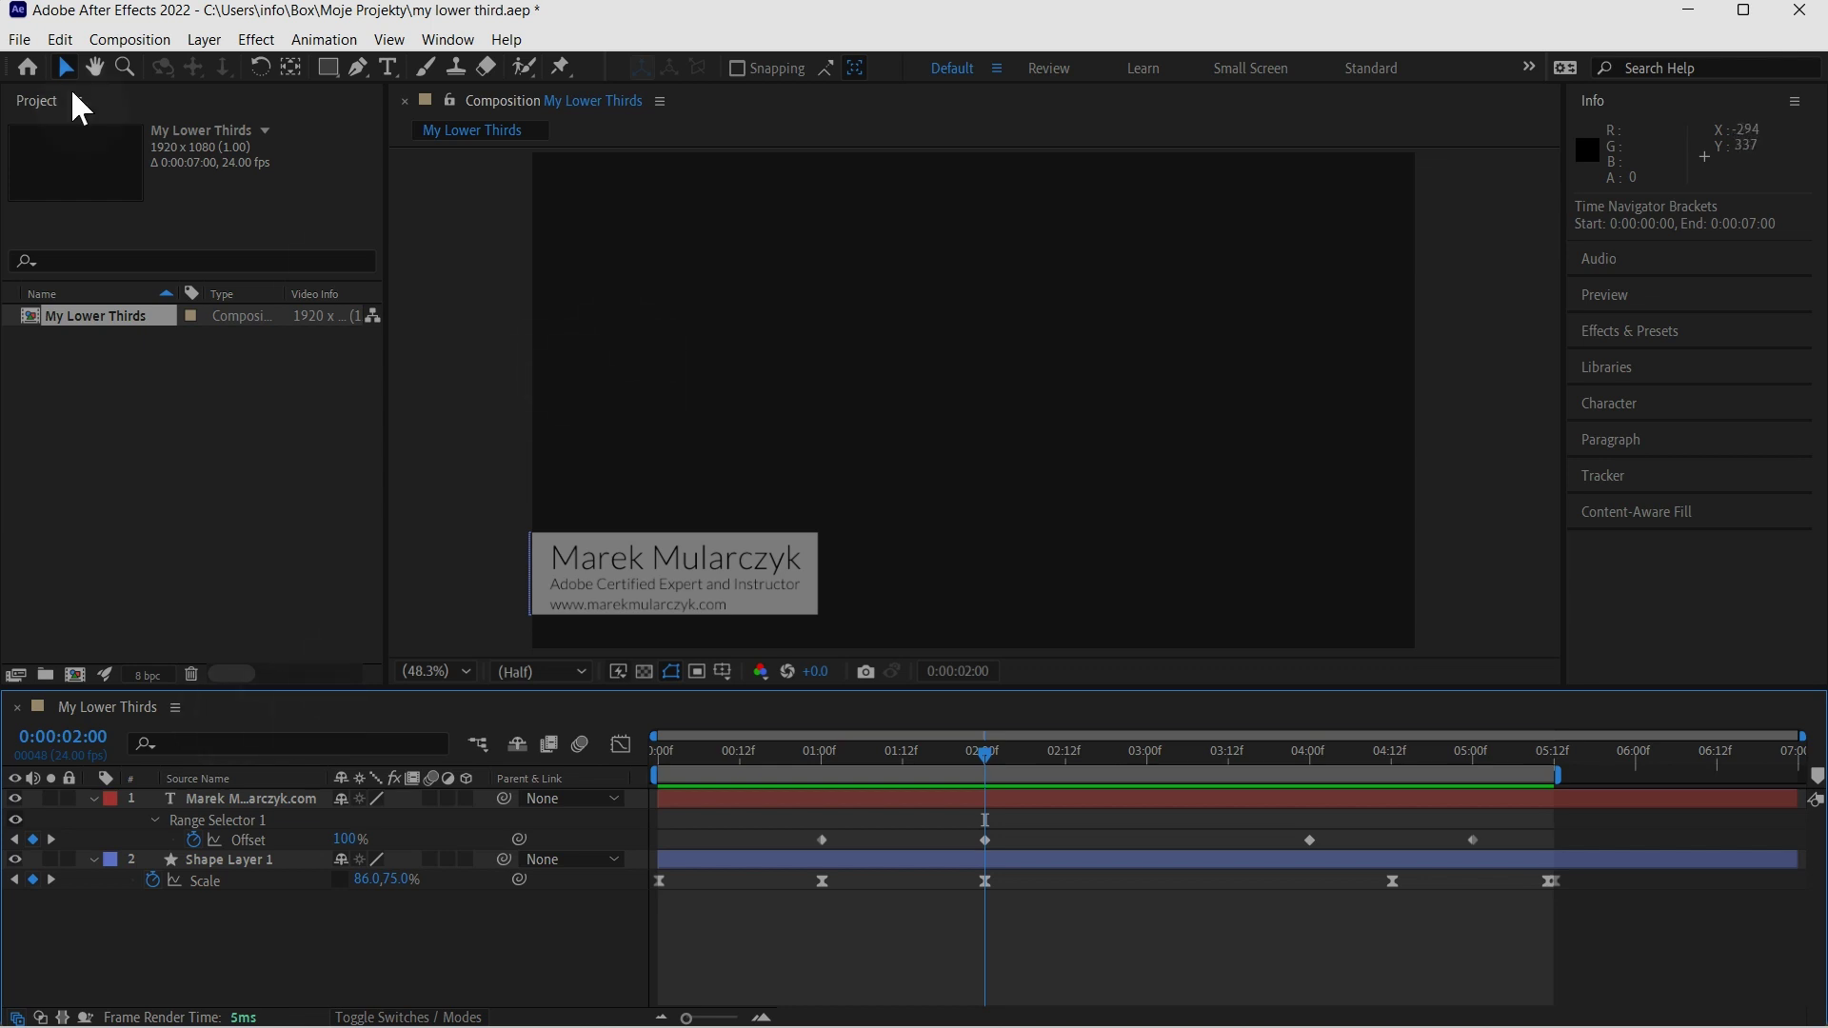
left_click(19, 39)
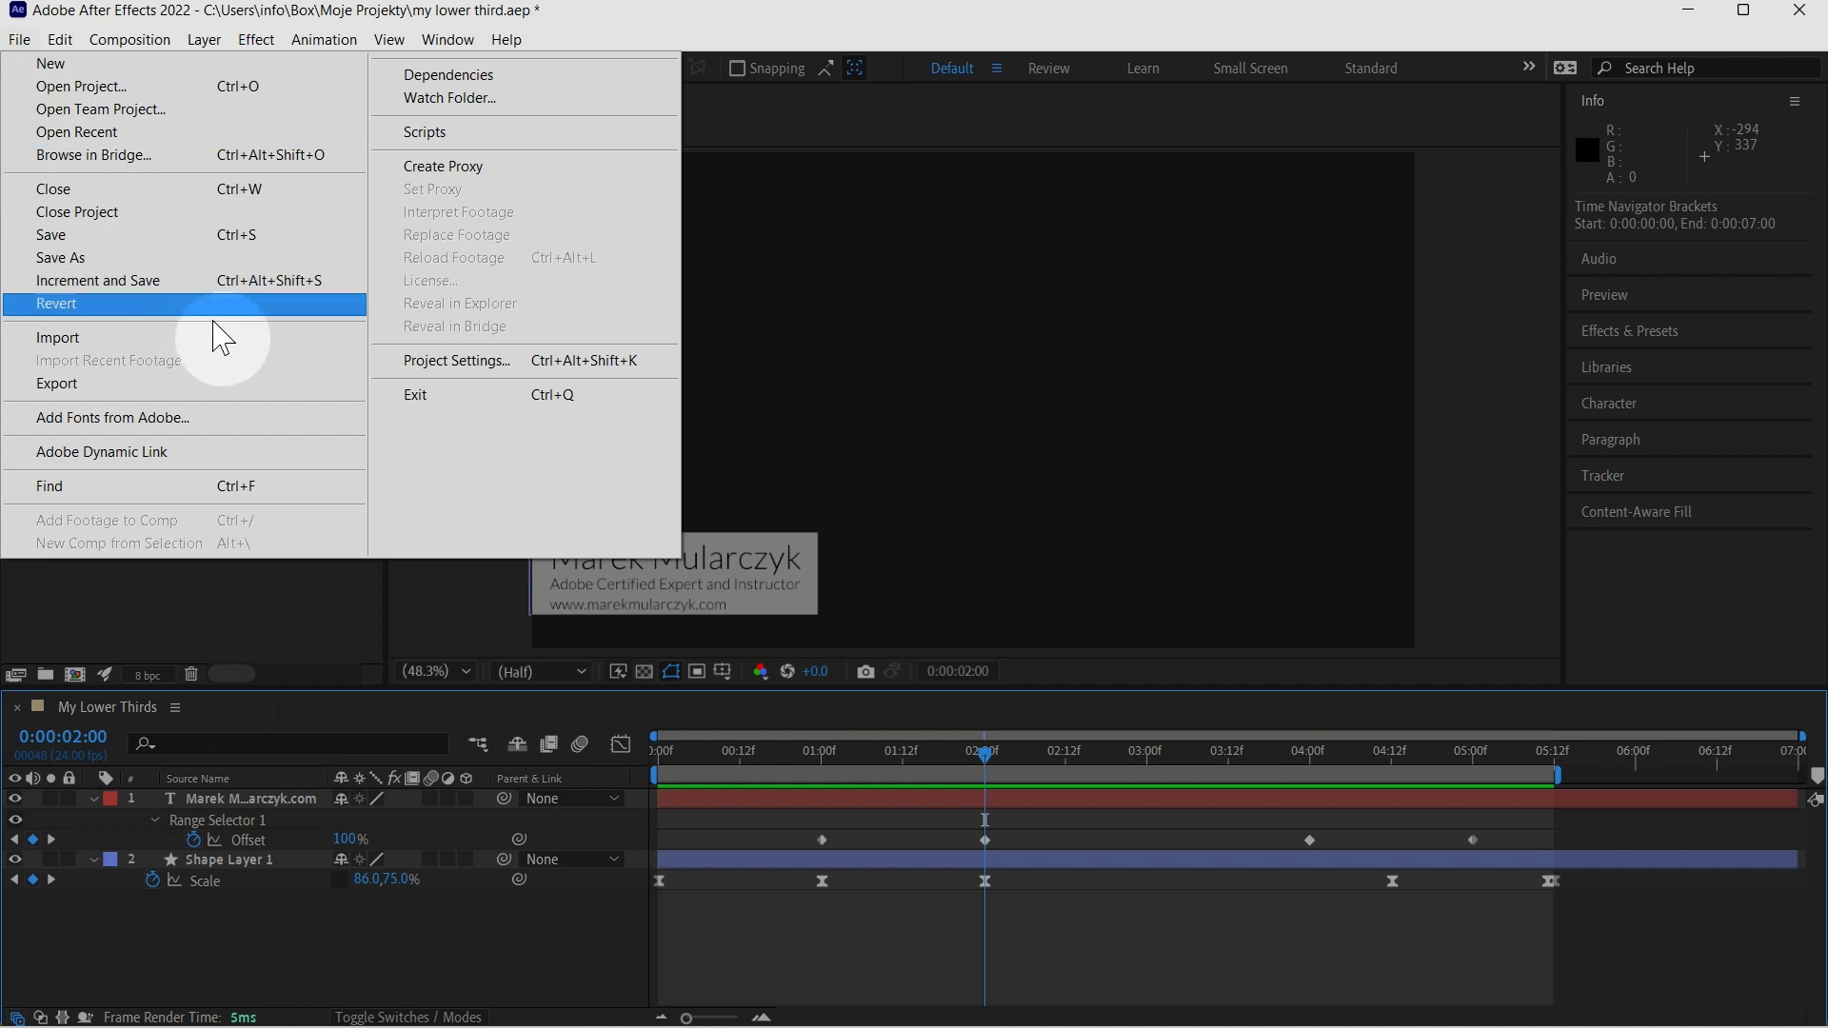
mouse_move(364, 390)
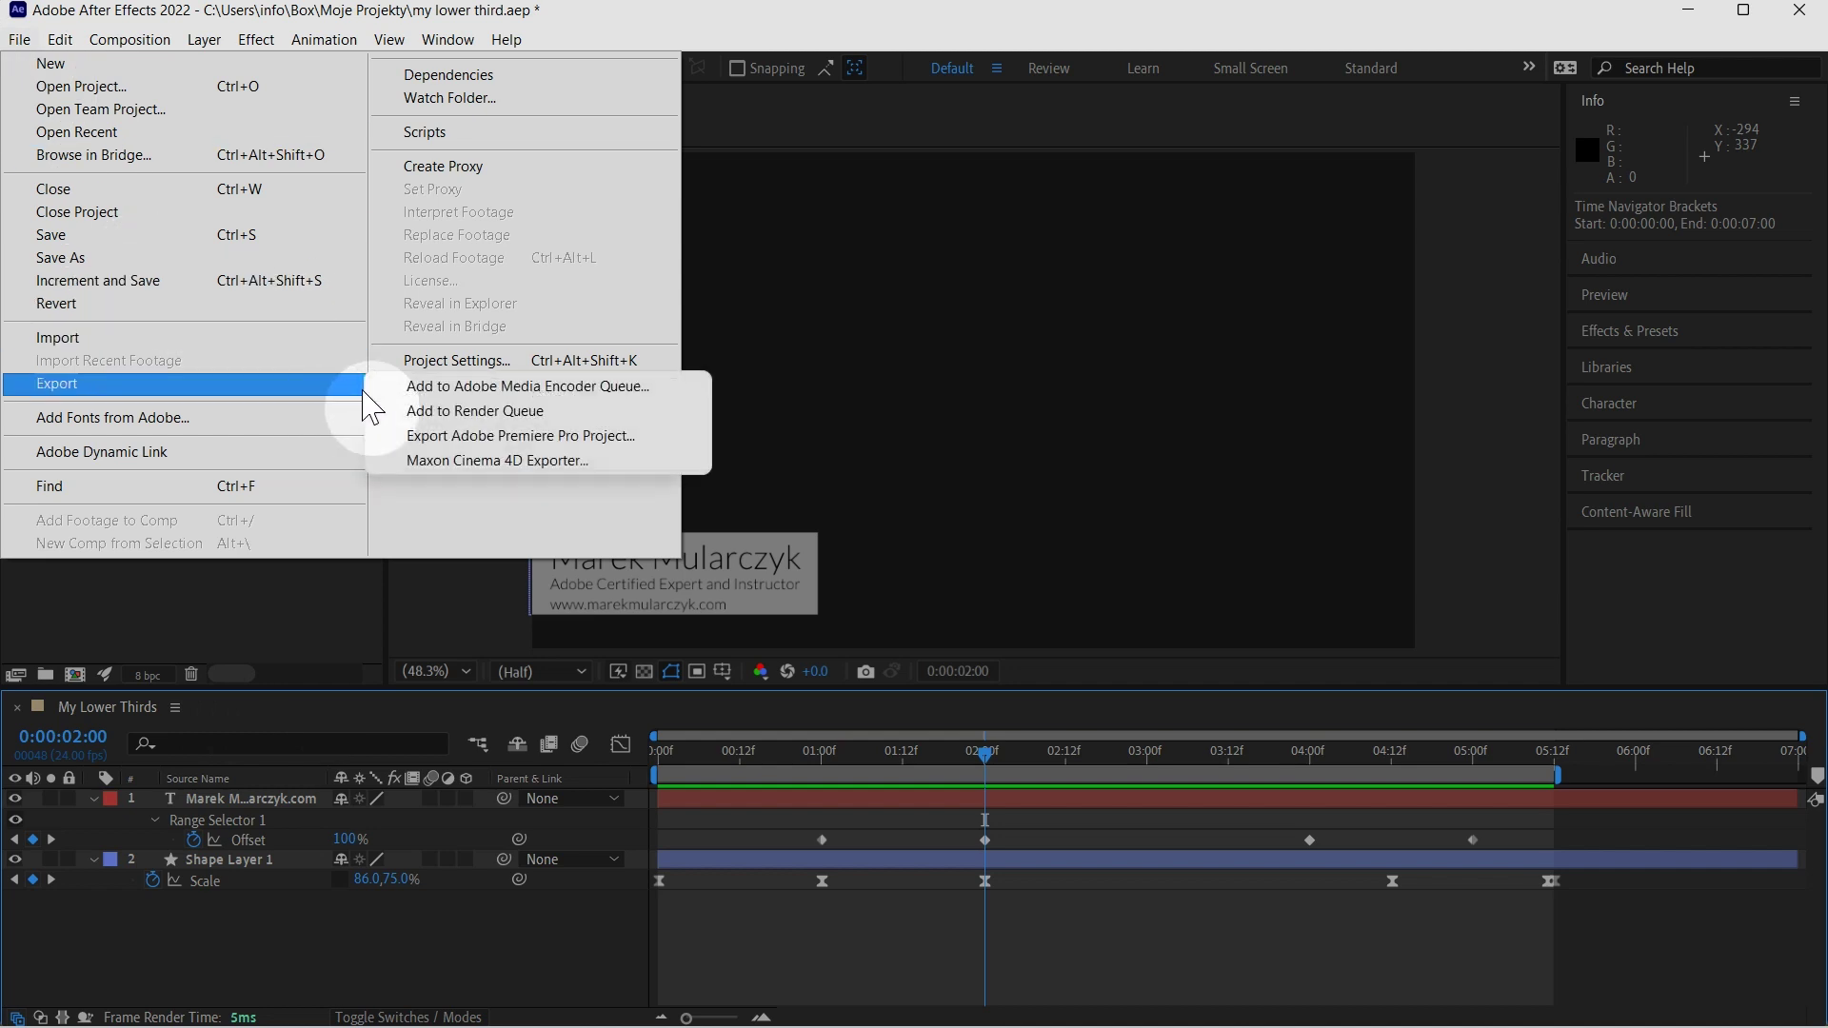
left_click(491, 392)
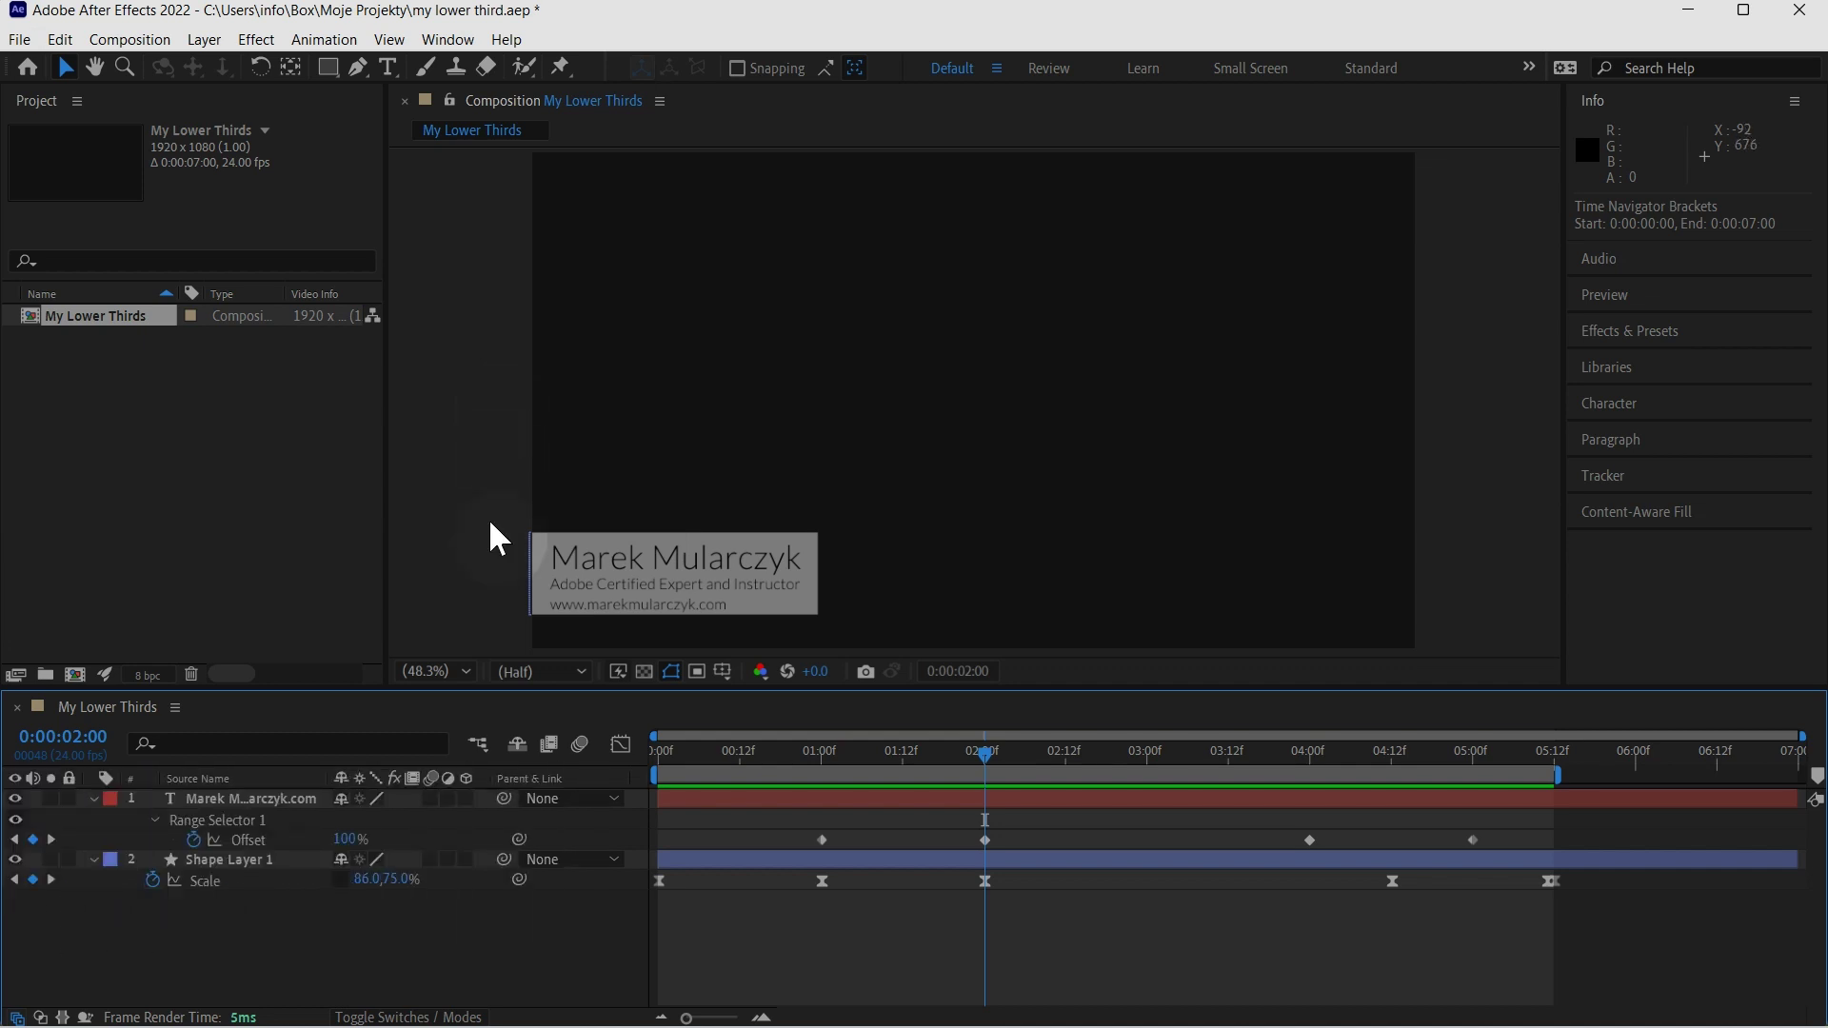
Bring Adobe Media Encoder forward from its taskbar thumbnail, with My Lower Thirds queued as H.264
mouse_move(550, 1027)
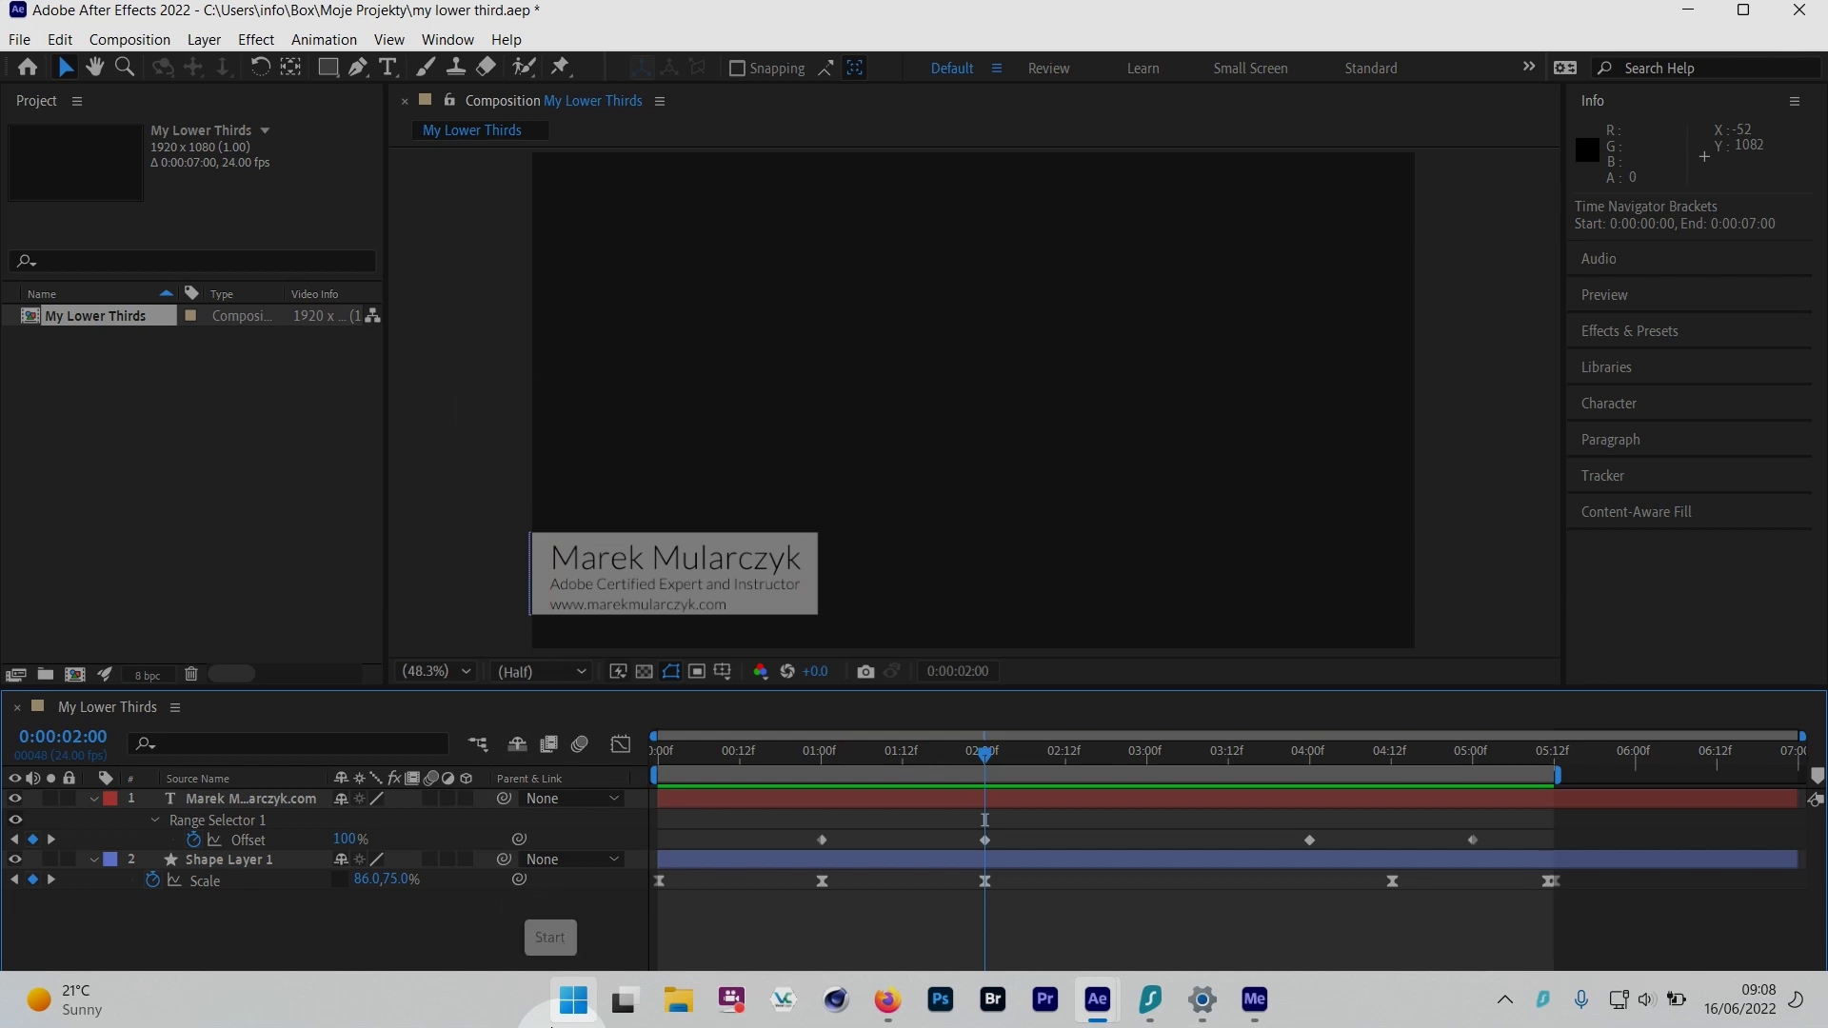
mouse_move(1261, 1003)
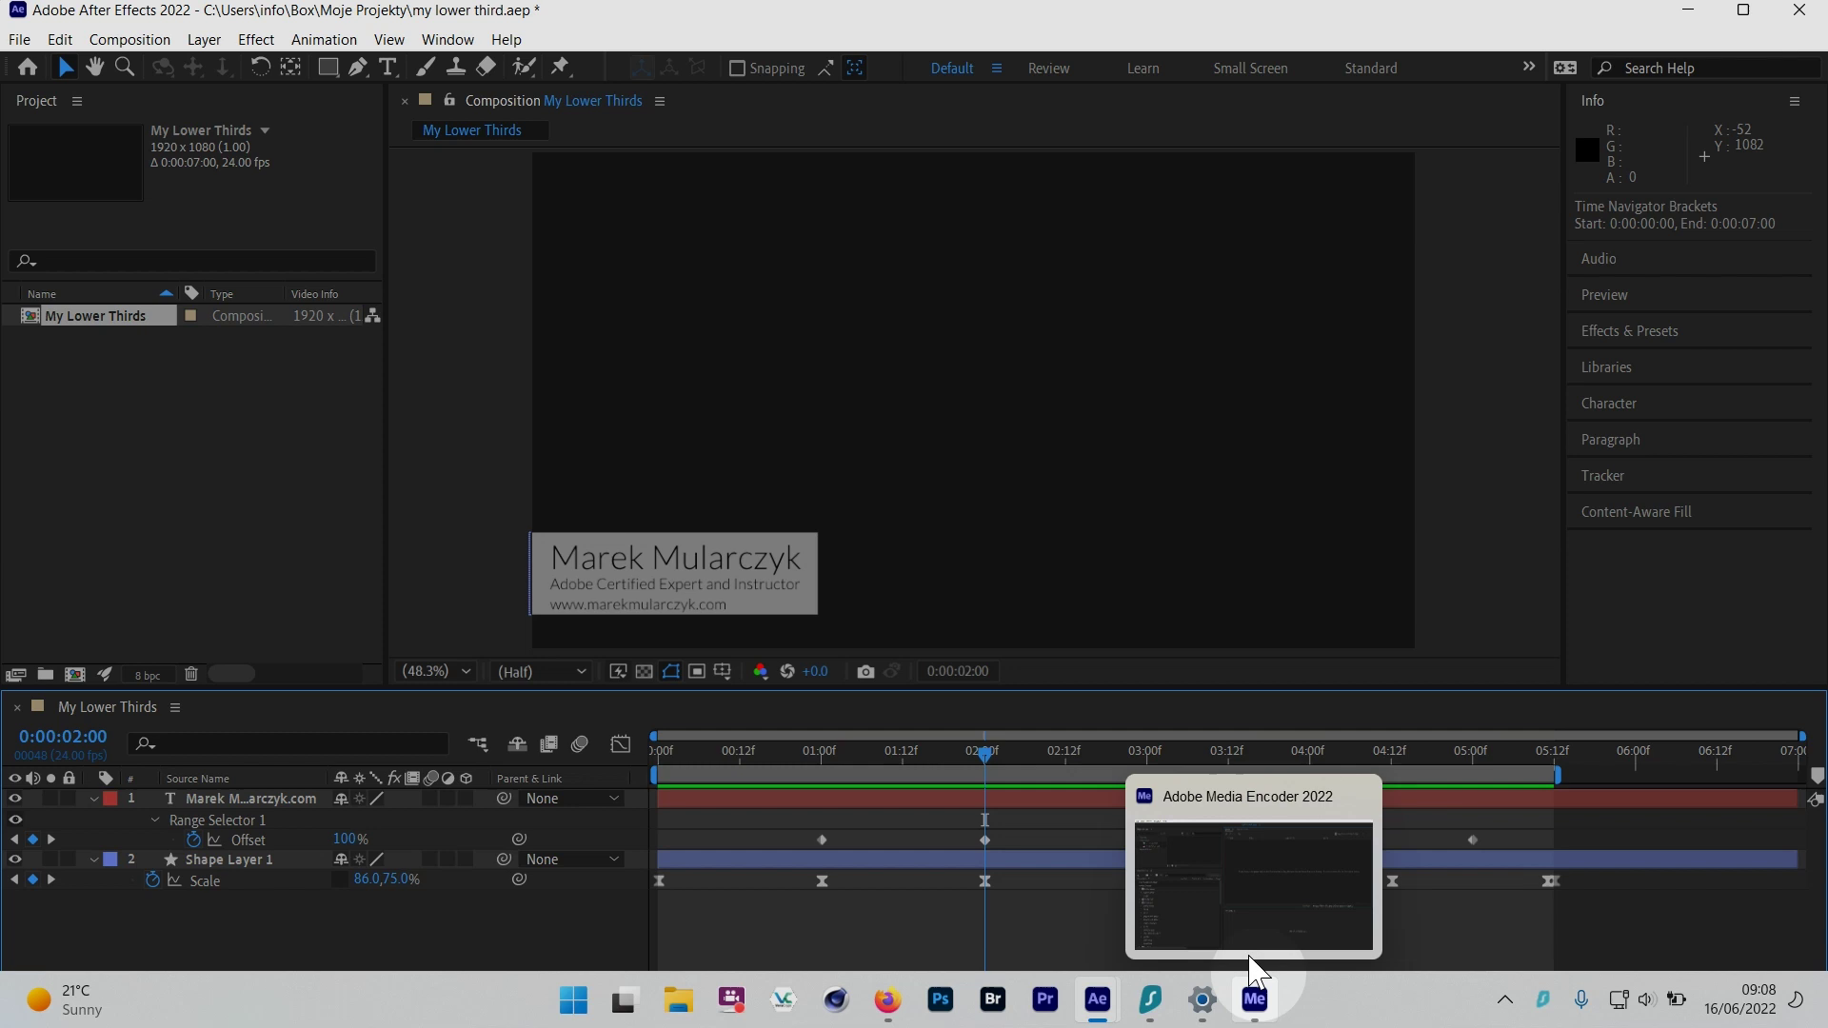
left_click(1247, 889)
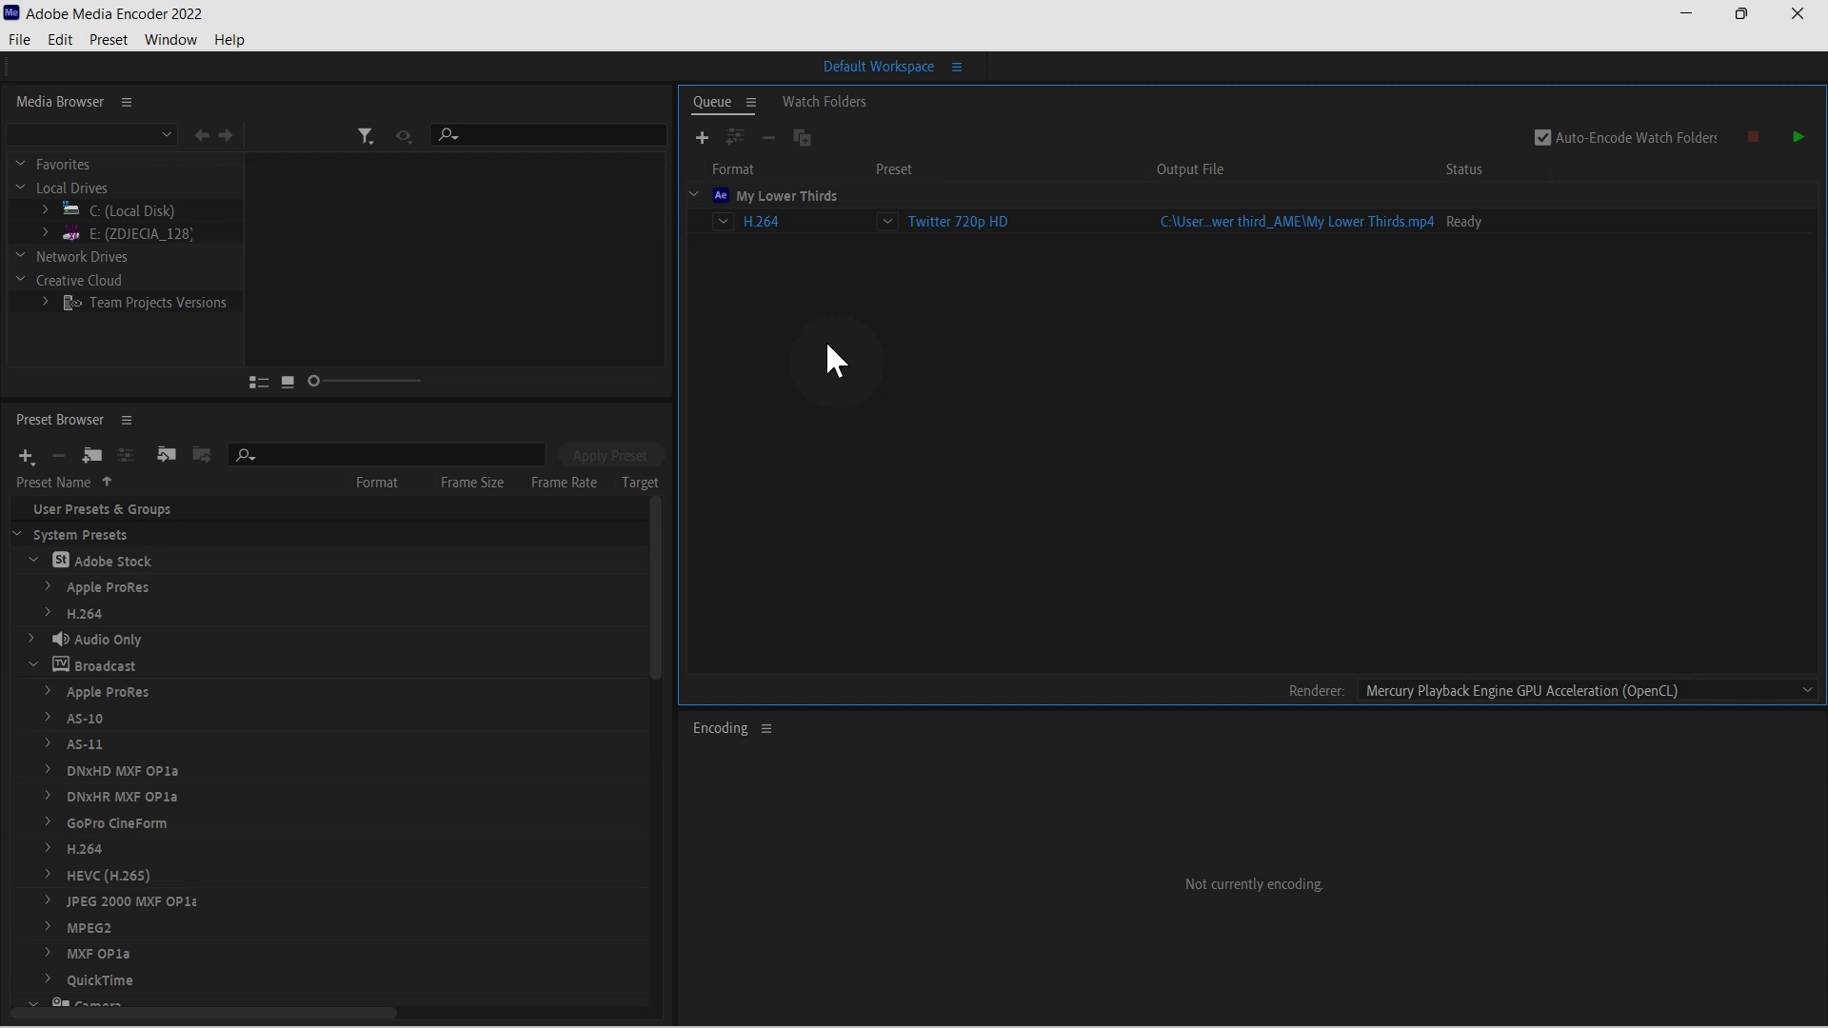
Keep the H.264 format and apply the Match Source - High bitrate preset to My Lower Thirds
left_click(765, 222)
left_click(724, 223)
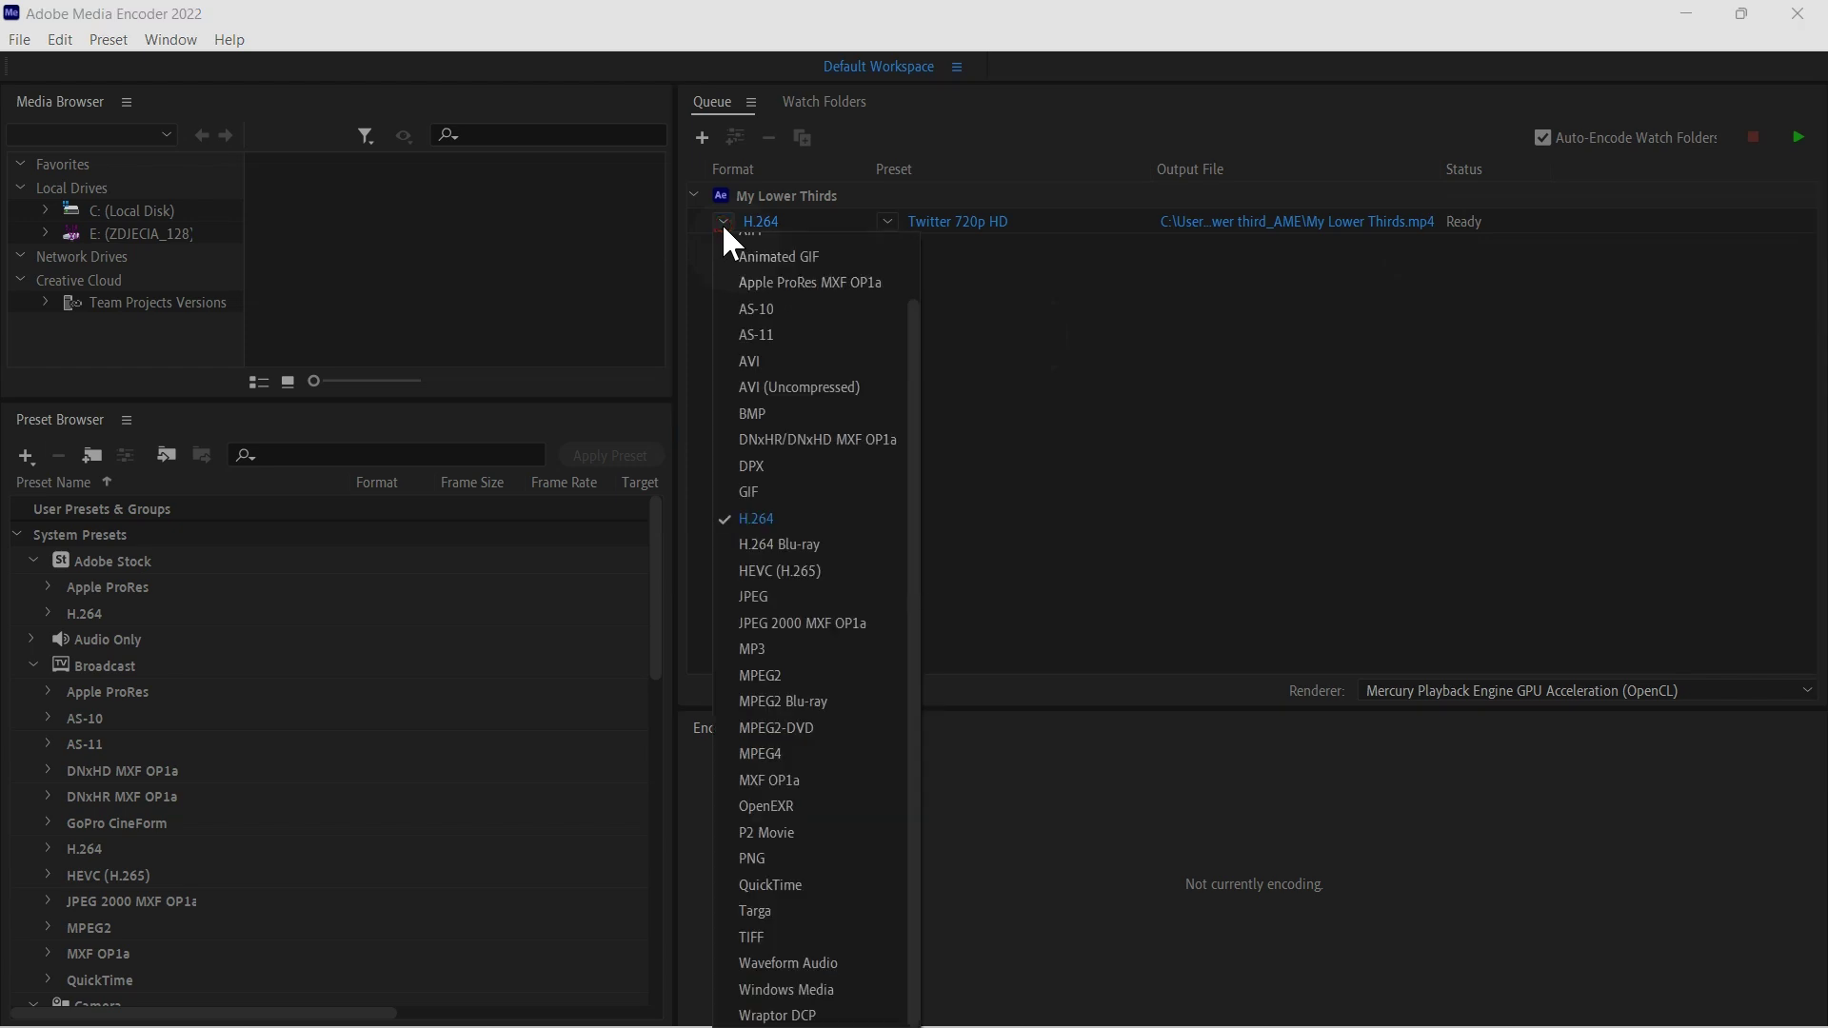
left_click(1047, 387)
left_click(886, 221)
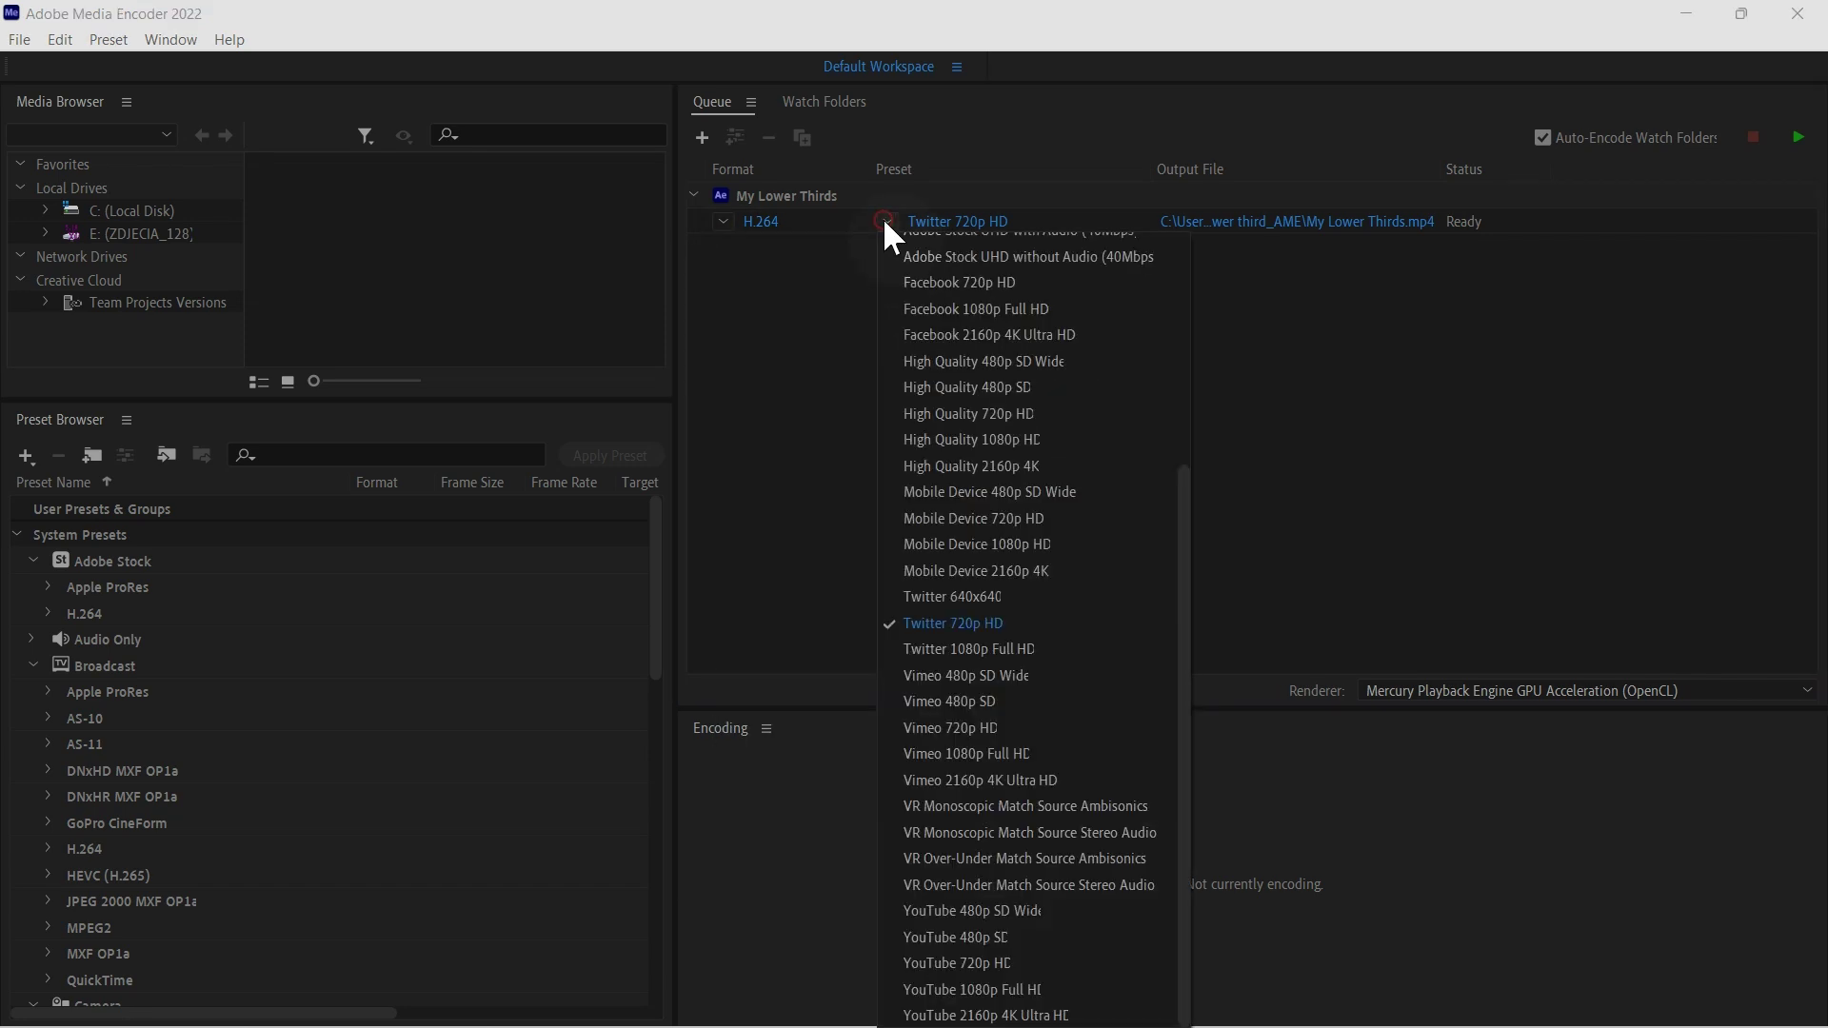
scroll(980, 375, "up", 4)
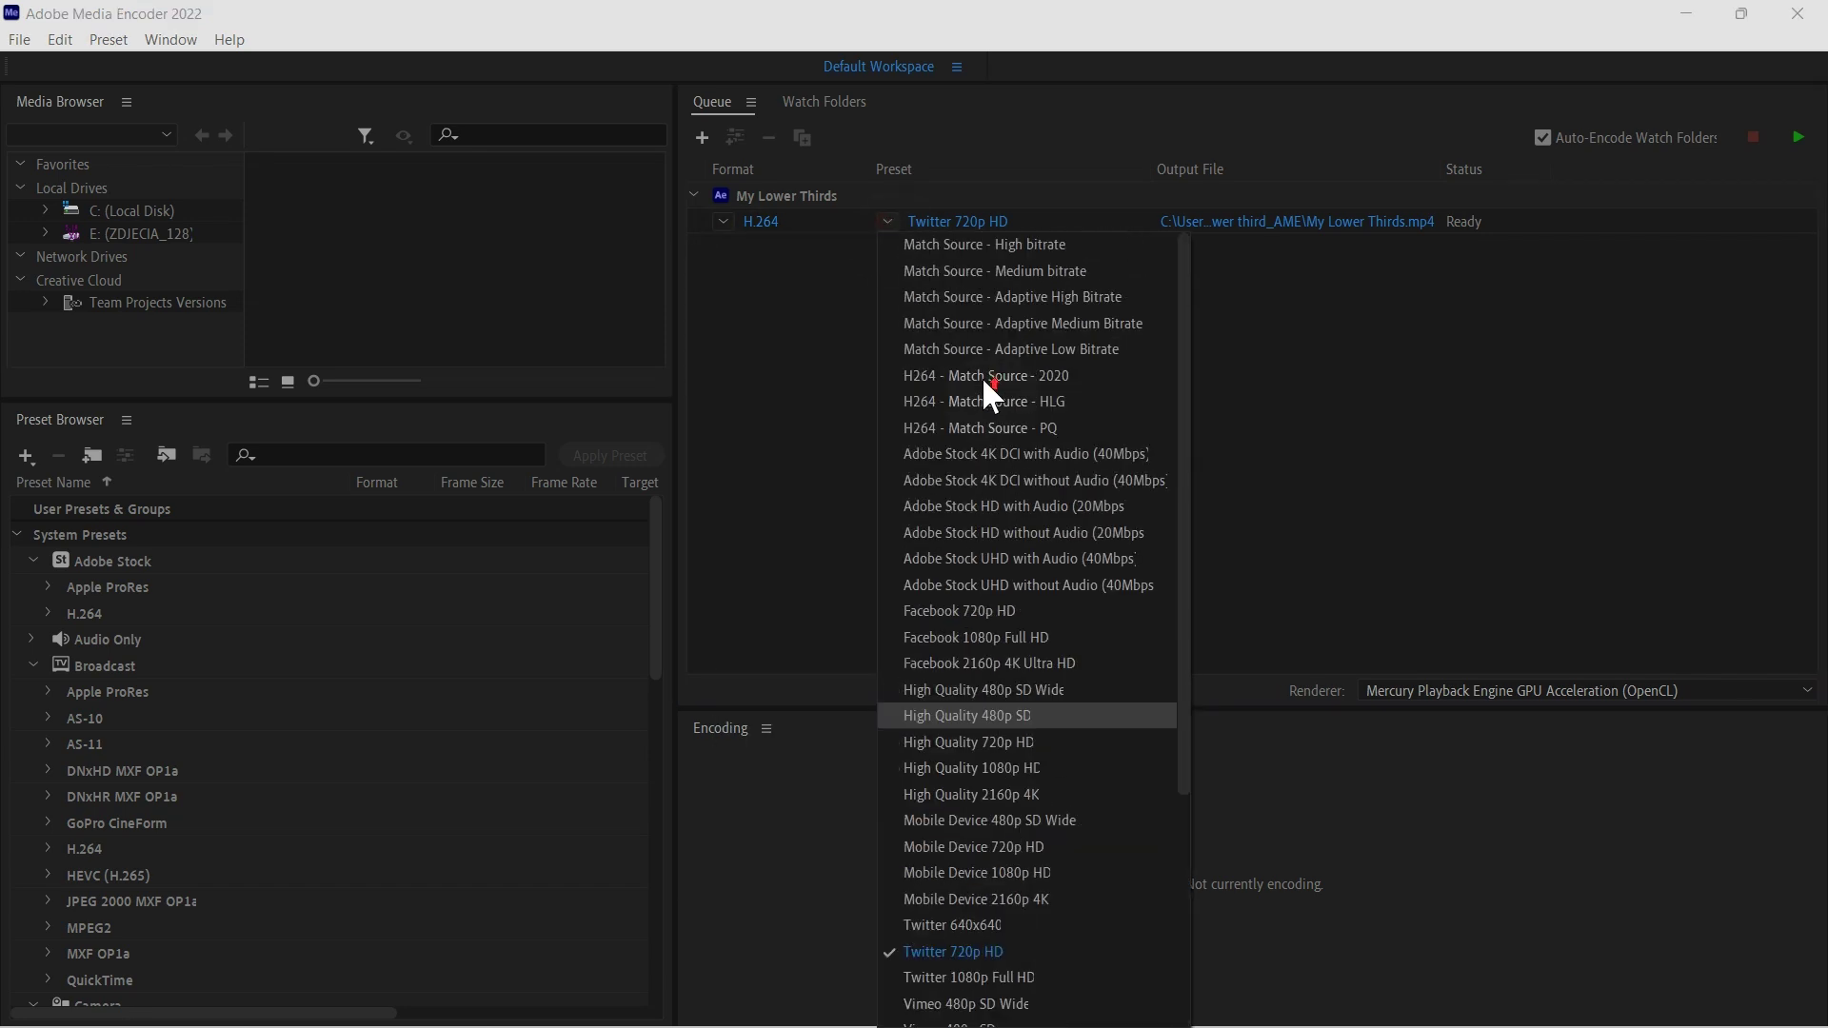
left_click(963, 244)
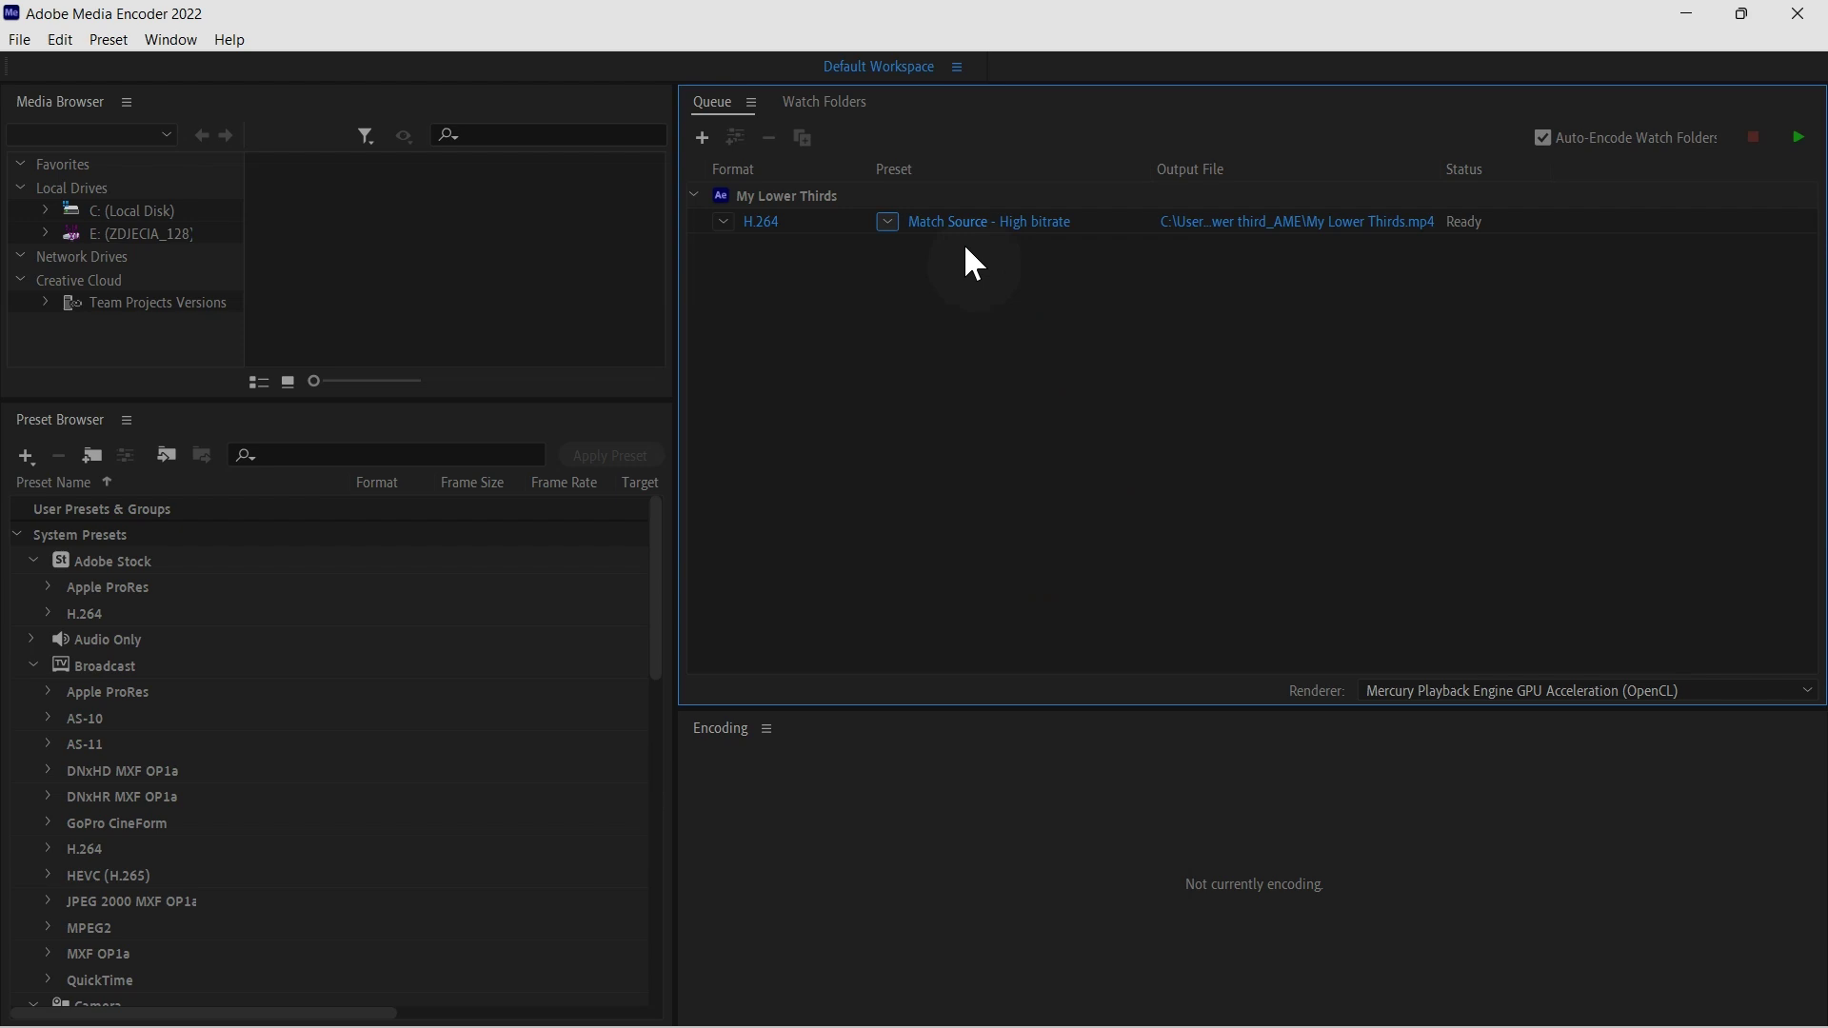
Save the output as My Lower Thirds.mp4 on the Desktop as Video Files (*.mp4)
left_click(1308, 225)
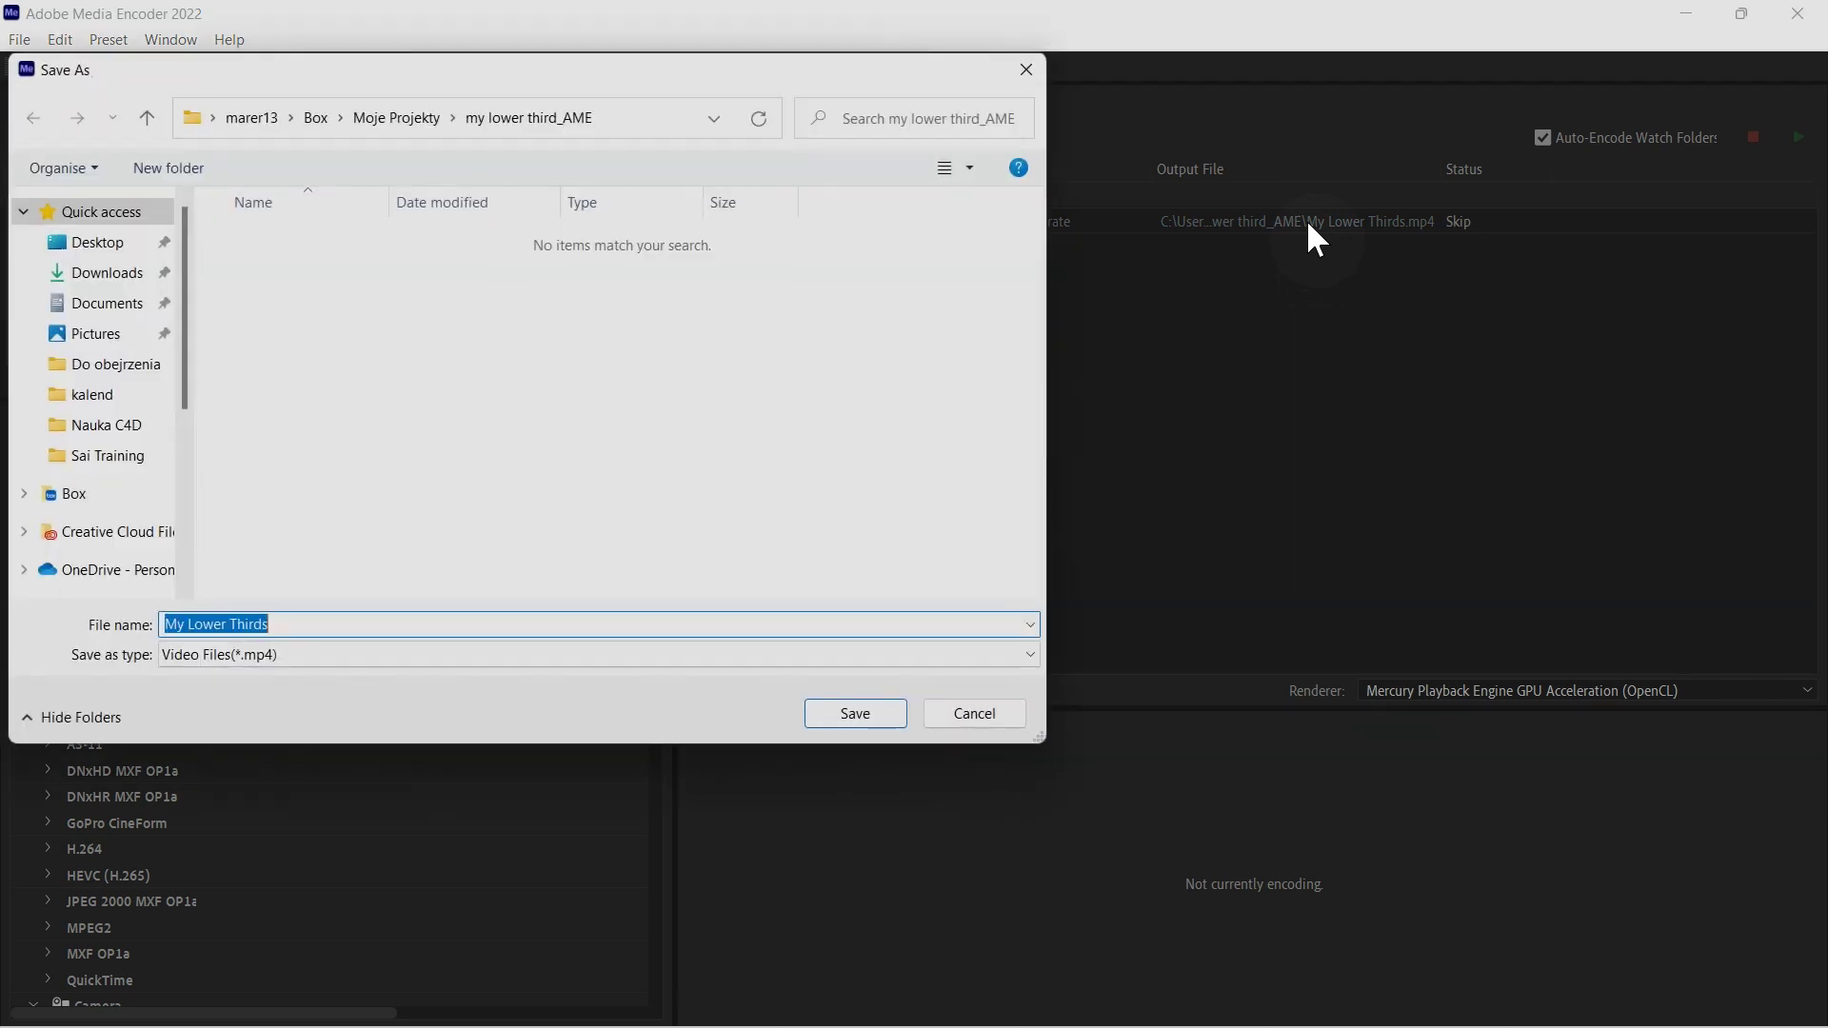
left_click(107, 244)
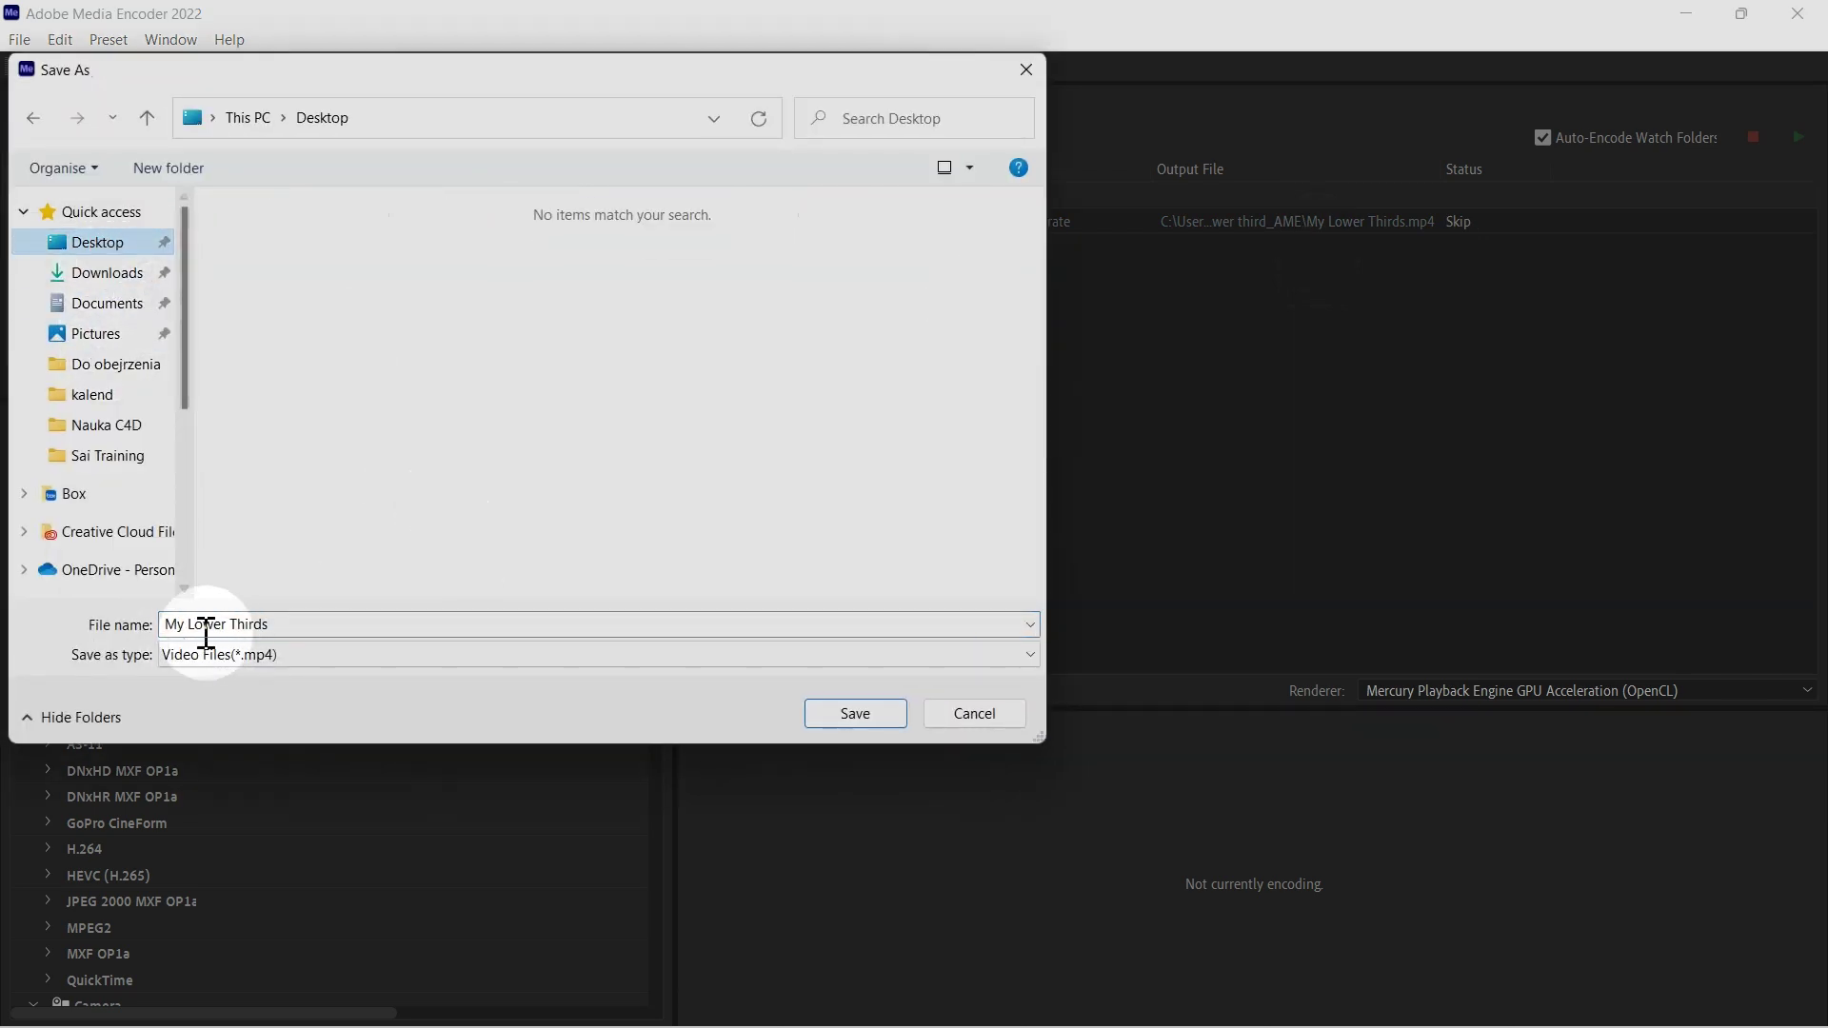
left_click(271, 665)
left_click(285, 680)
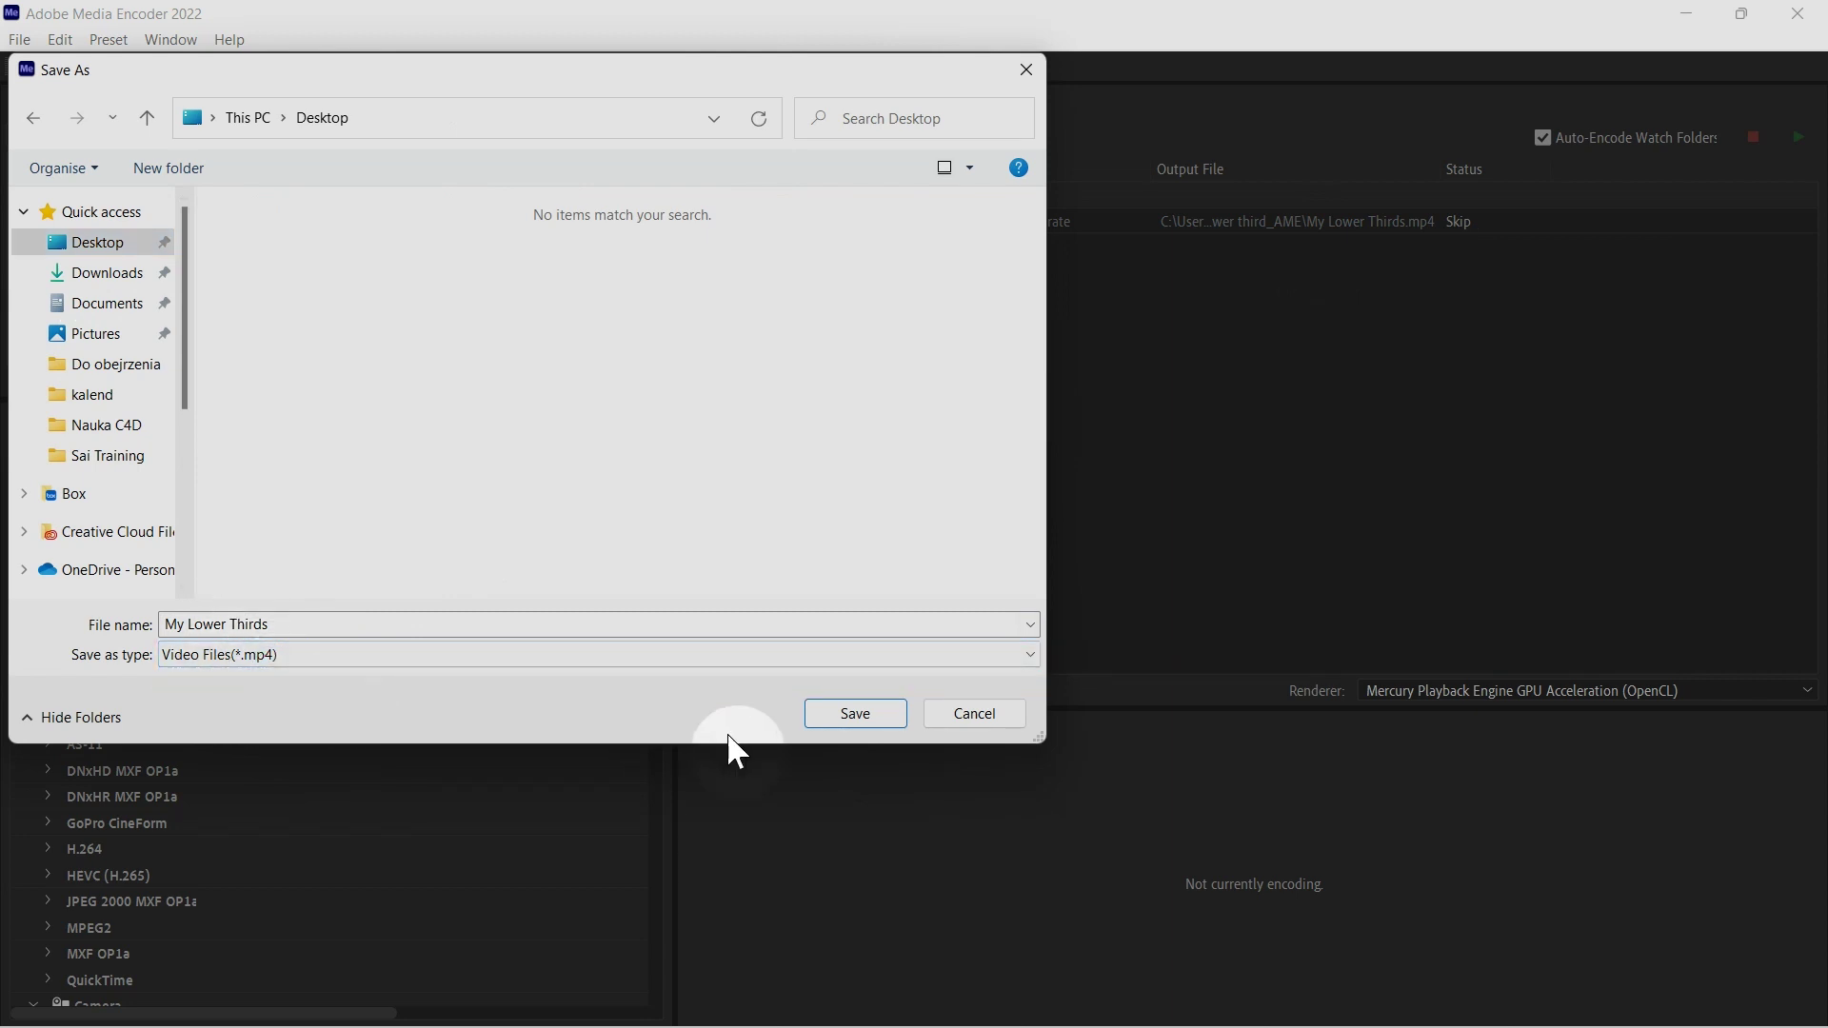
left_click(852, 725)
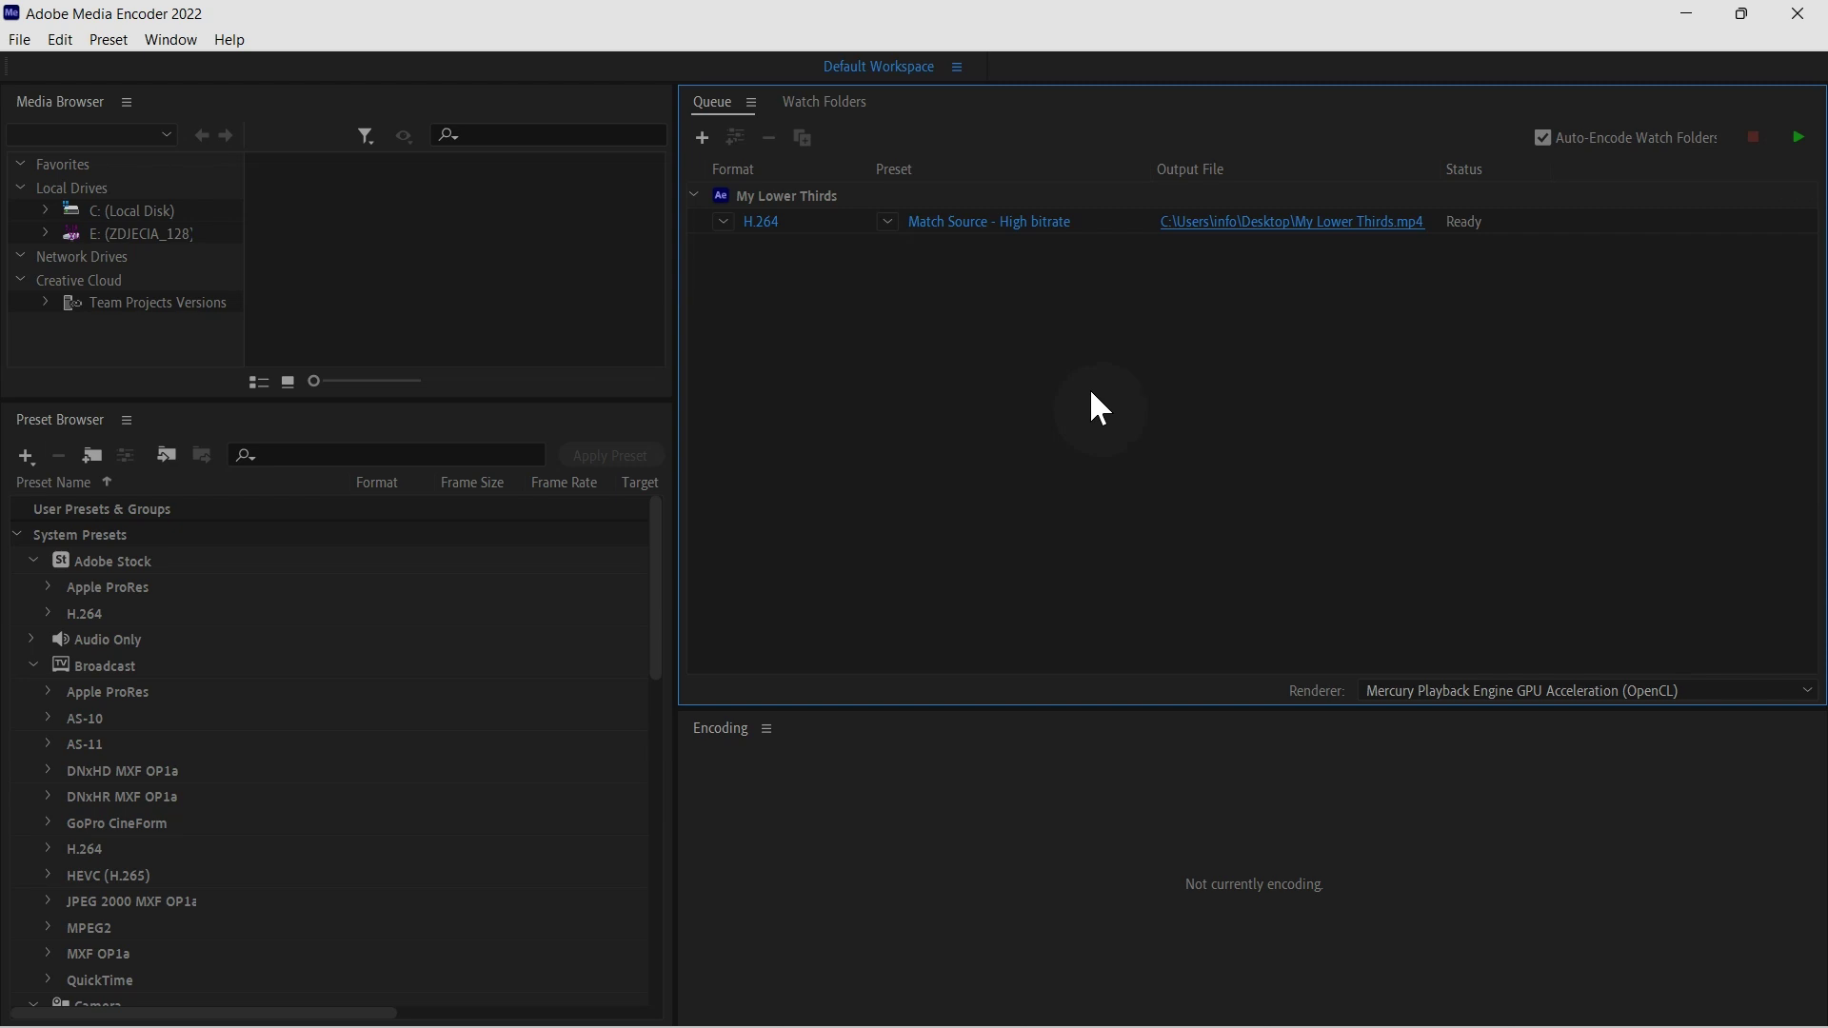
Open Export Settings for My Lower Thirds from its H.264 format link
left_click(986, 222)
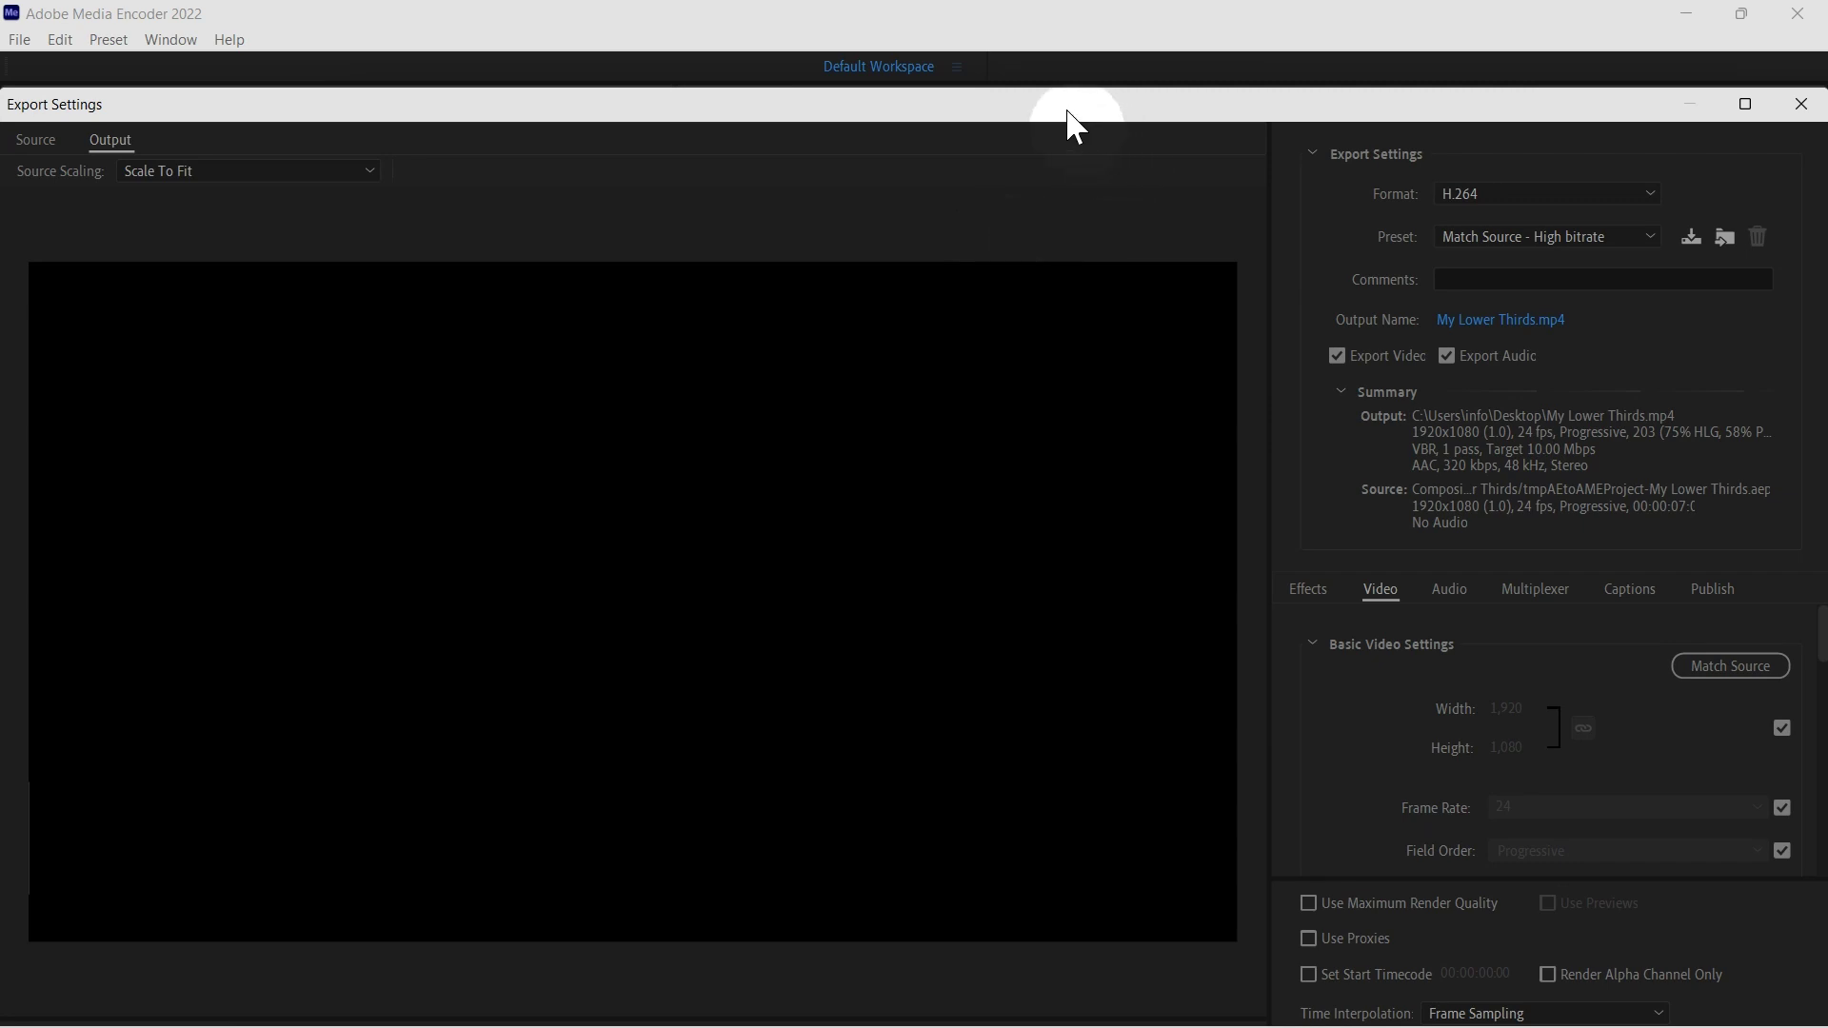
Raise the Export Settings window and choose the Match Source - Medium bitrate preset (VBR 3 Mbps)
left_click_drag(1076, 127, 1056, 48)
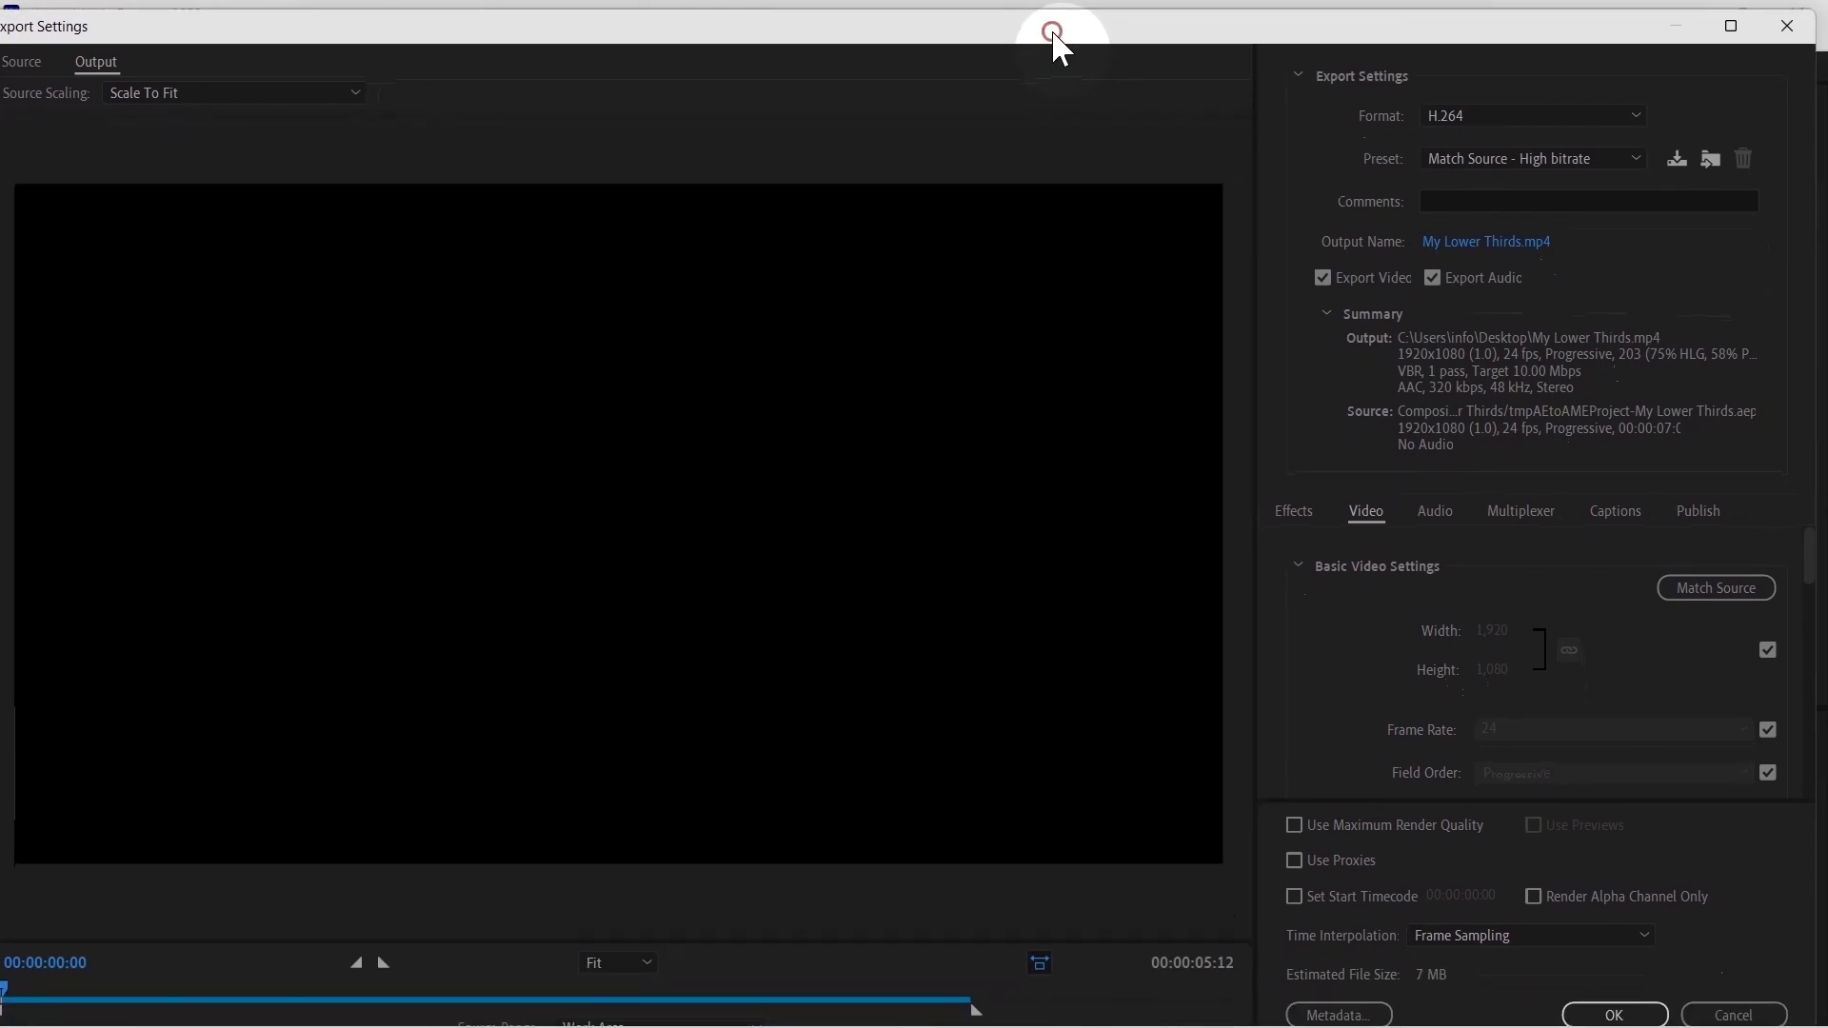
left_click(1433, 974)
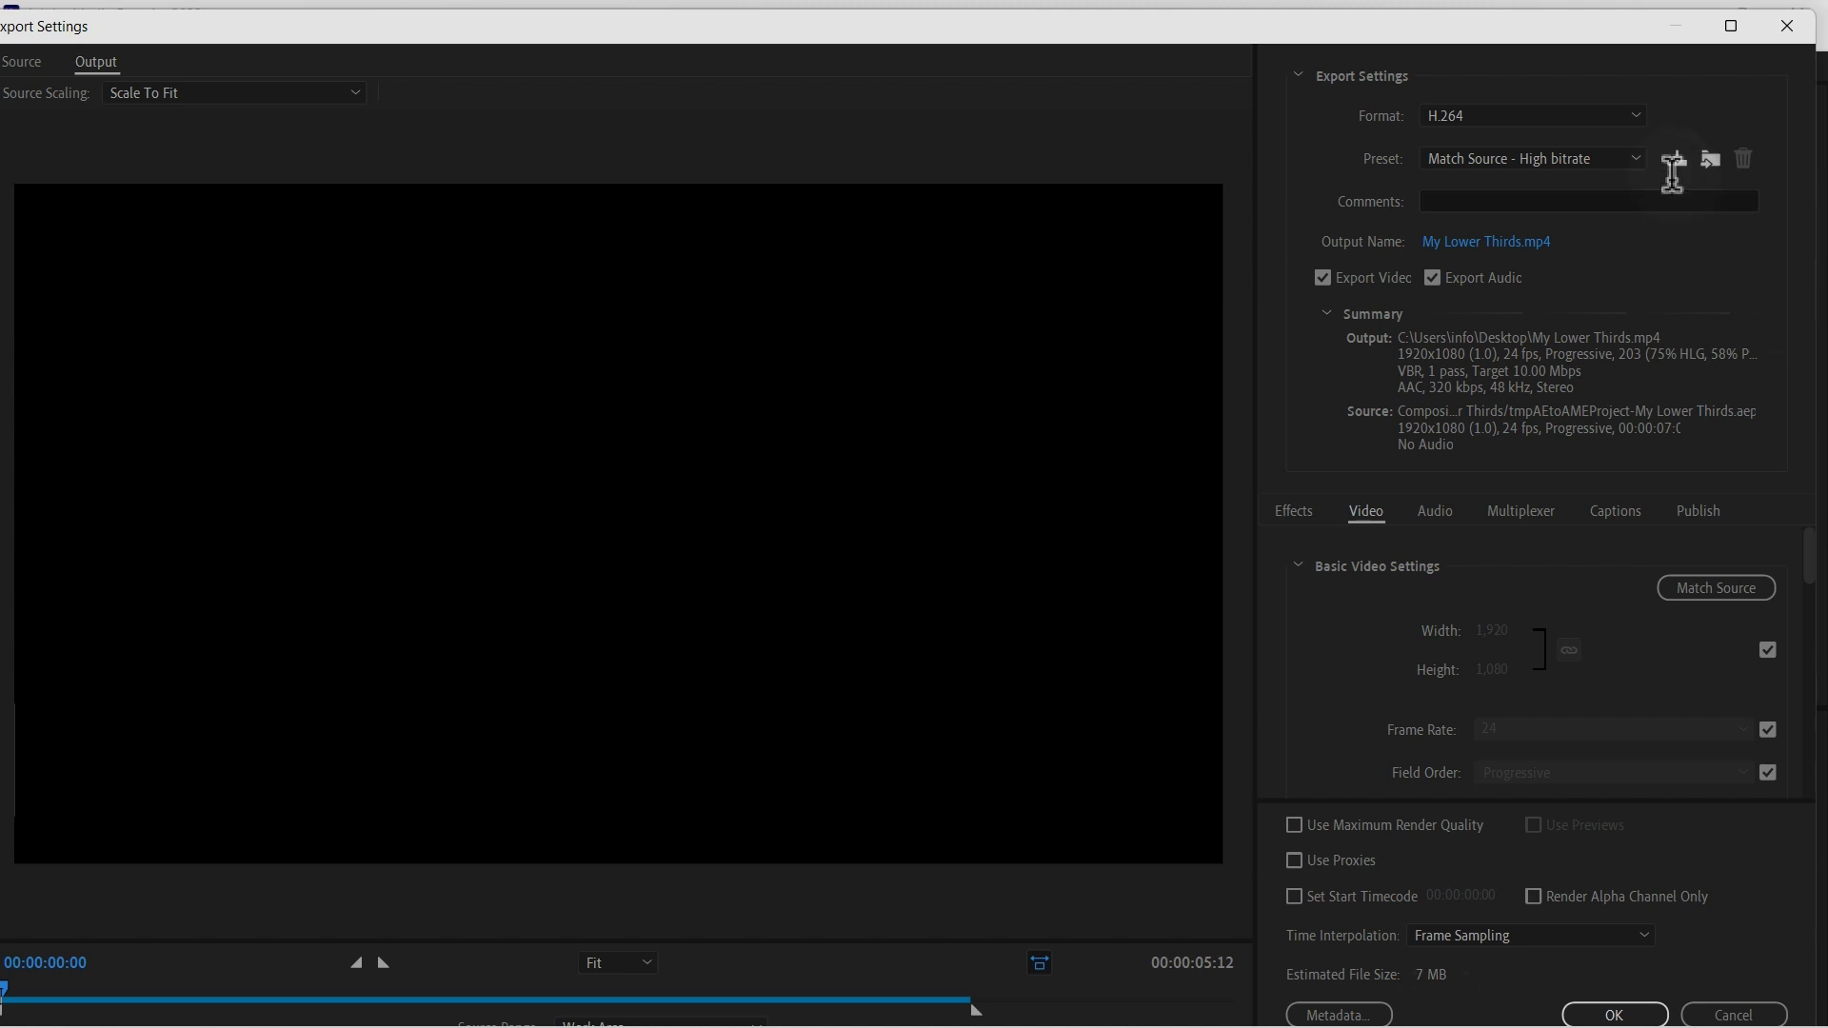
left_click(1636, 158)
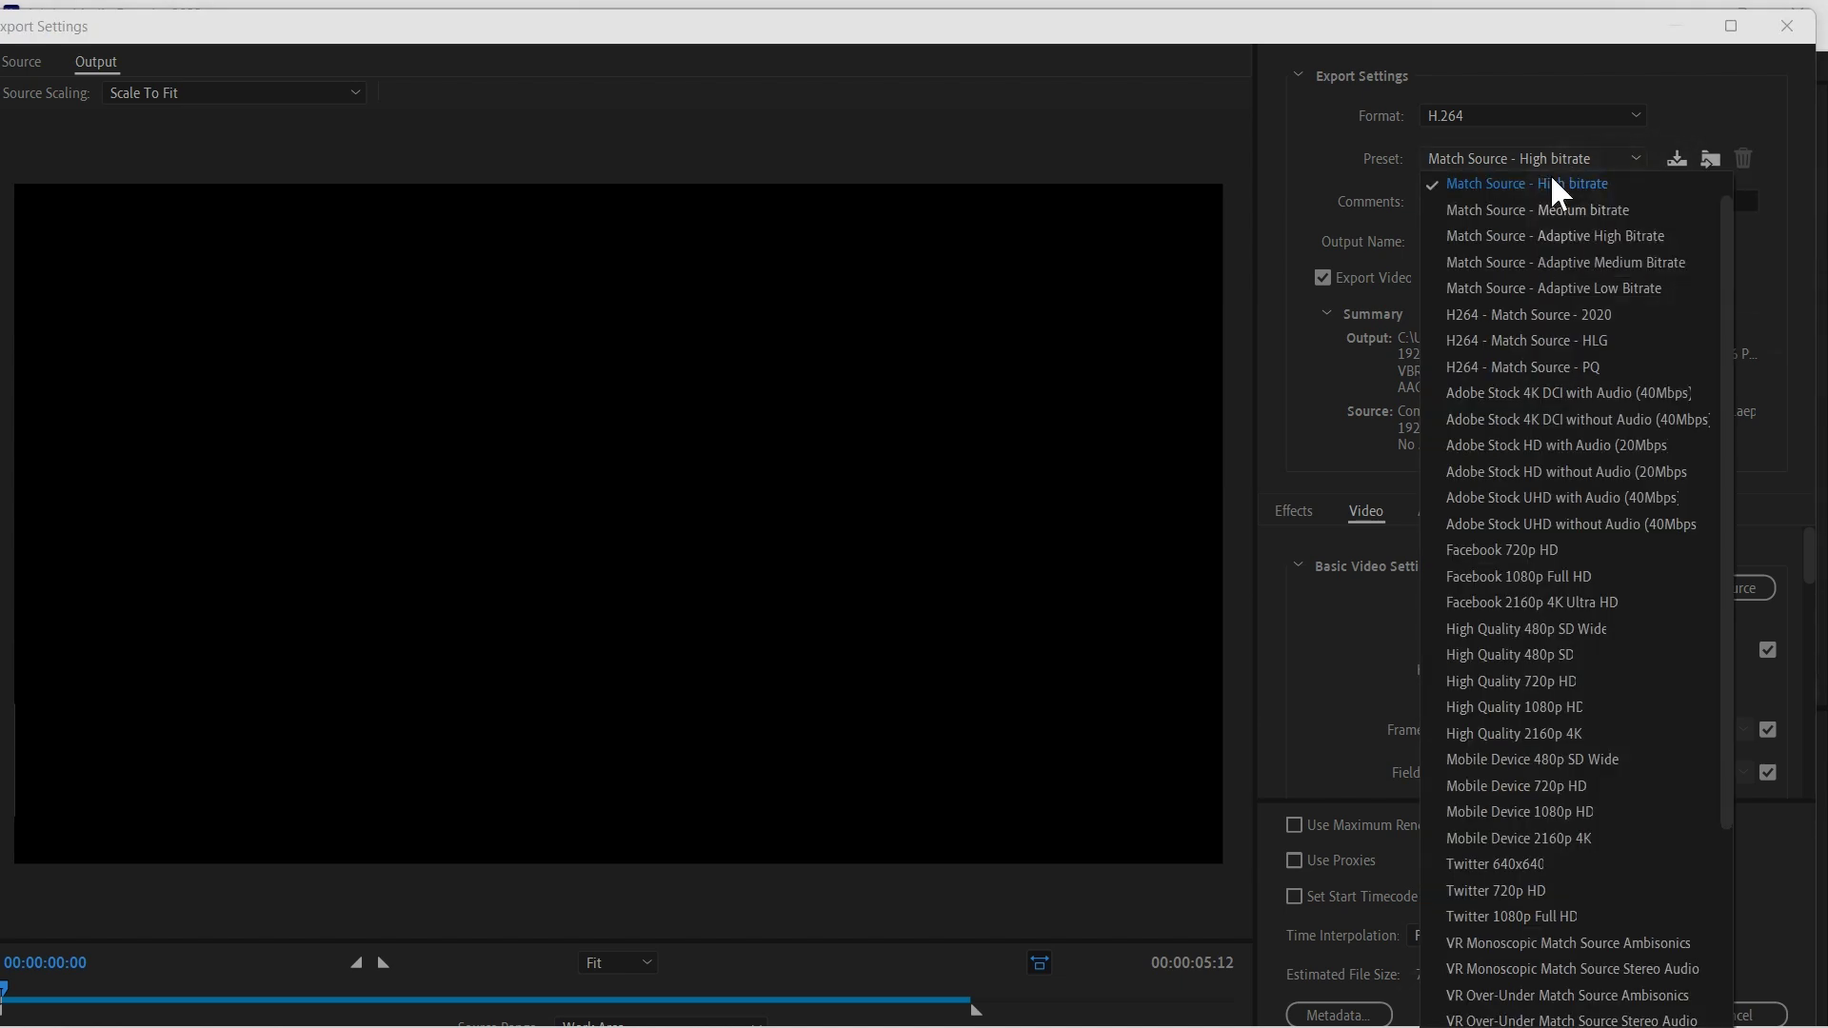
left_click(1550, 209)
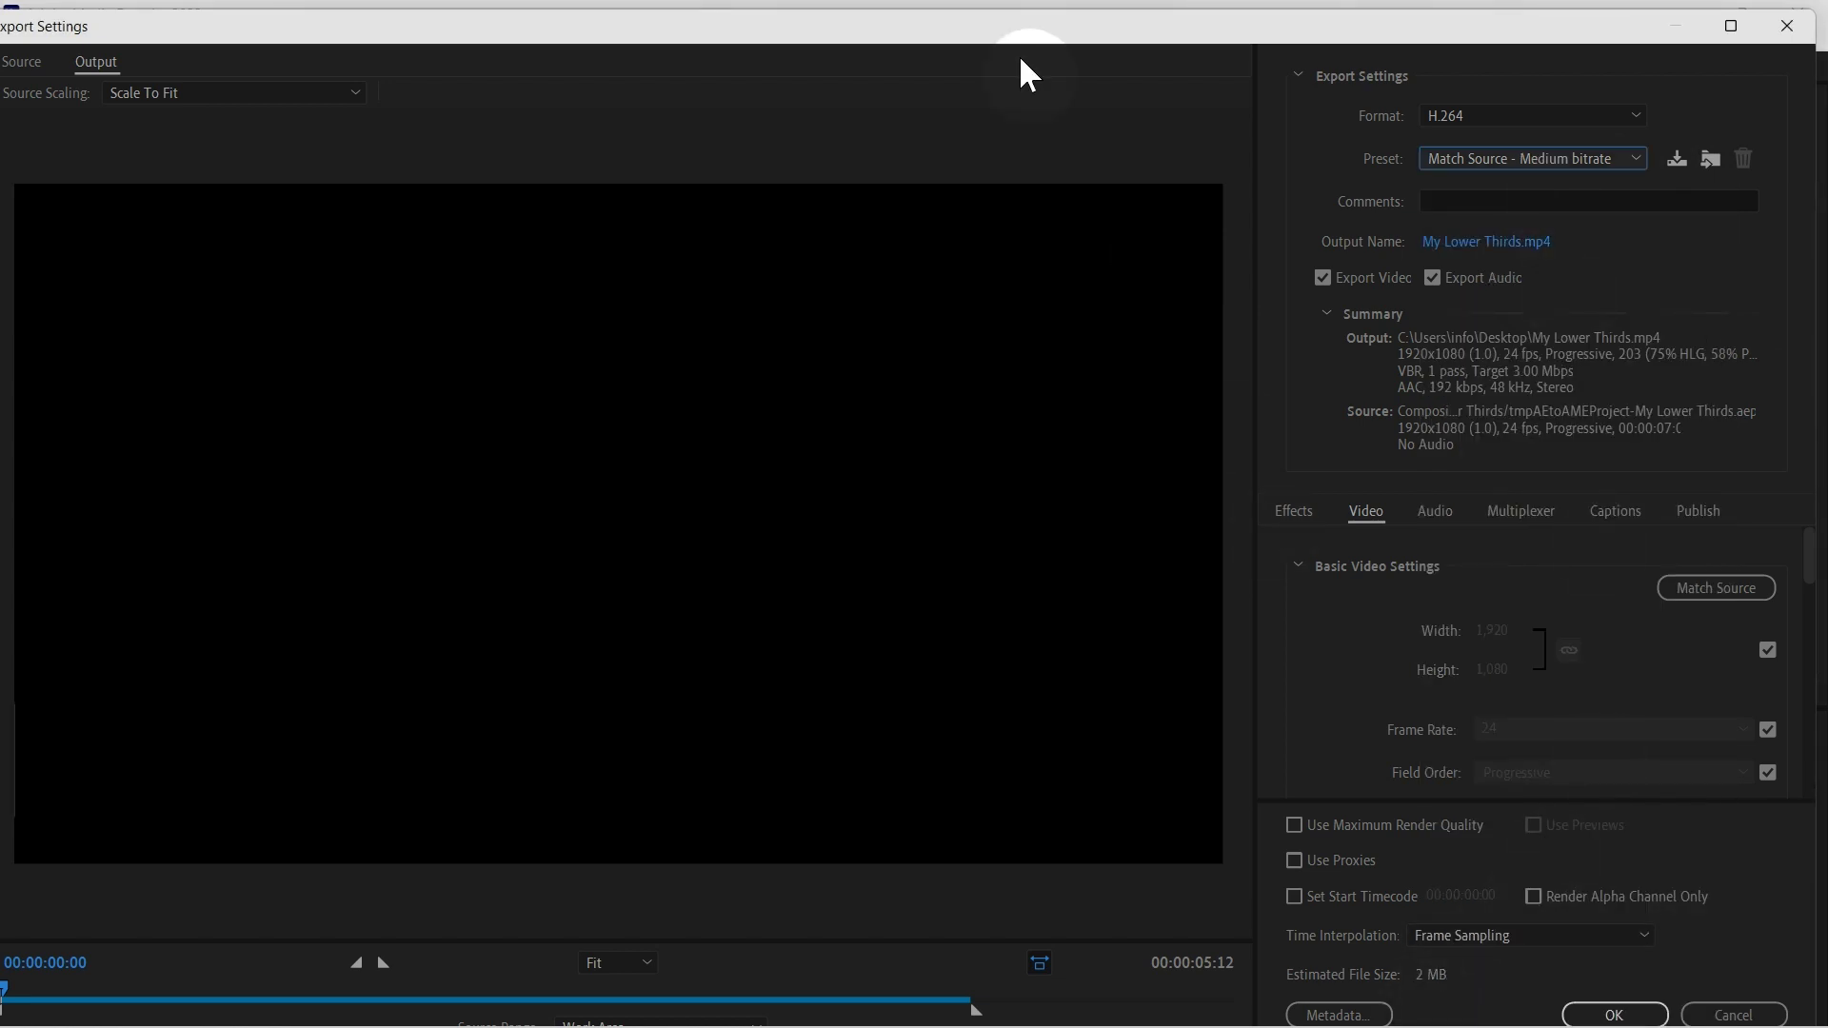
Make the Export Settings window shorter and narrower, and move it up and right
left_click_drag(934, 12, 946, 121)
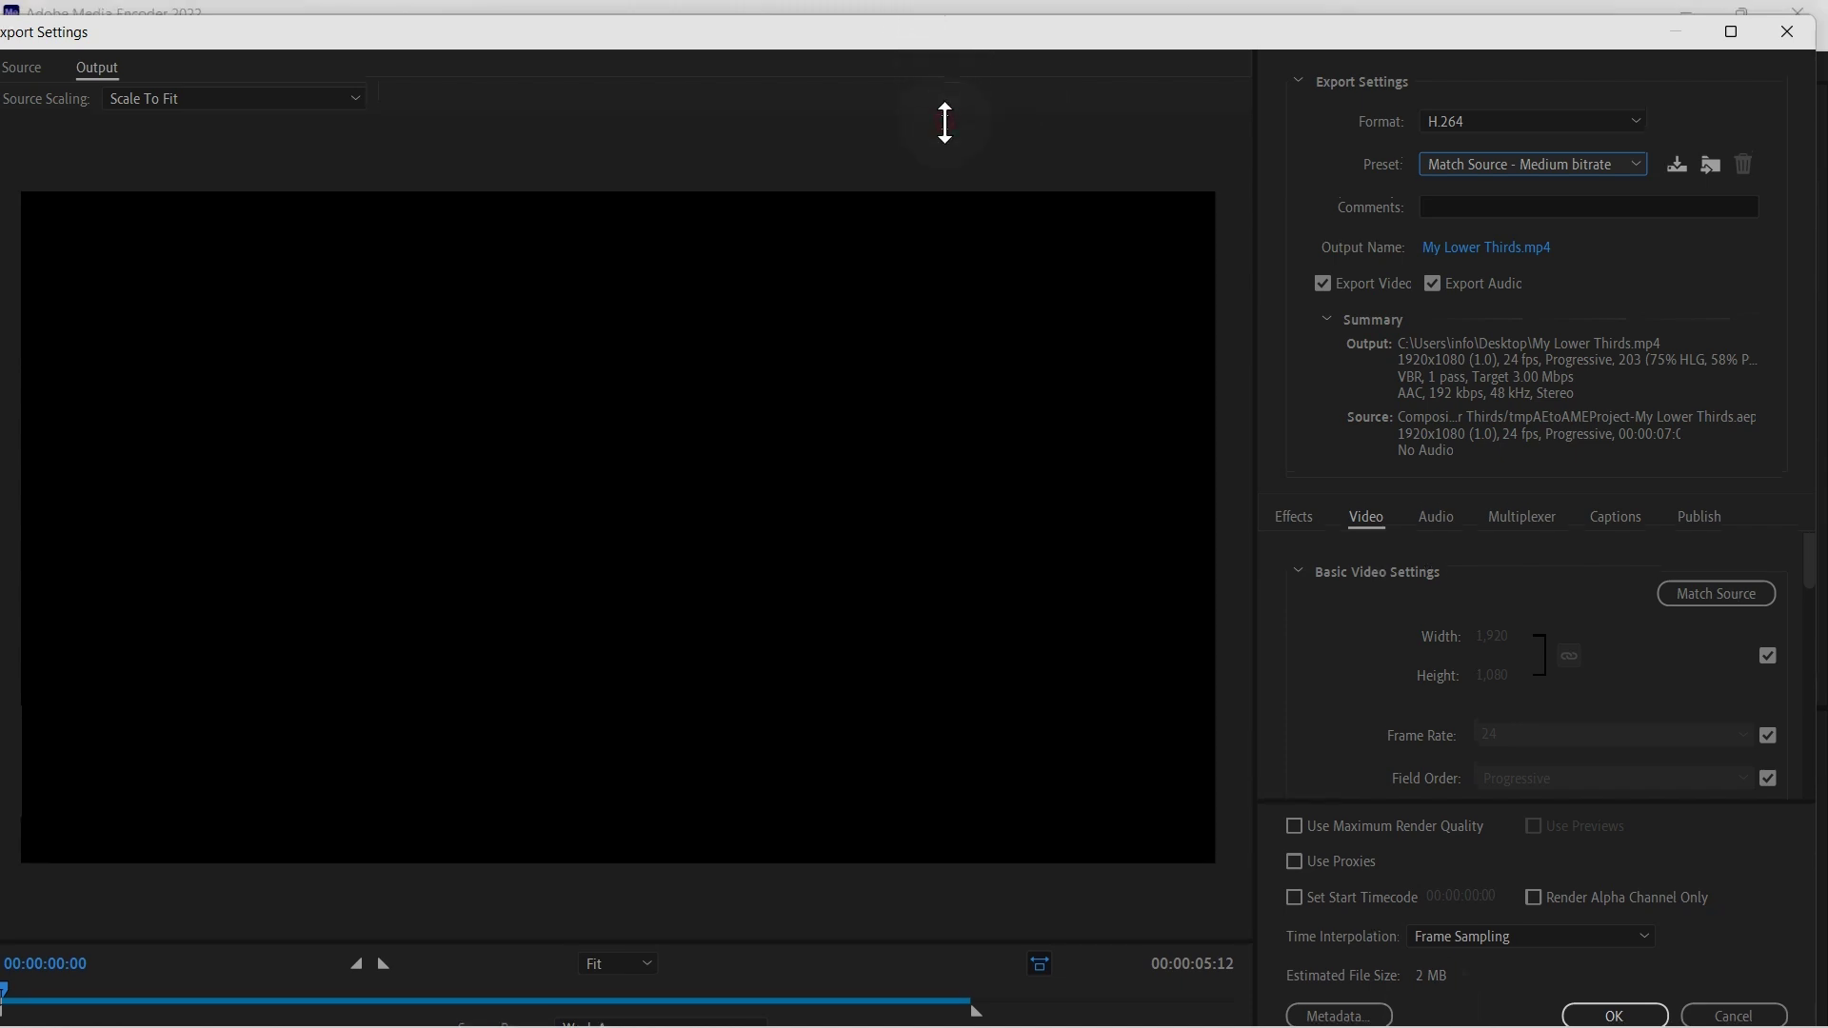
left_click_drag(1799, 201, 1794, 202)
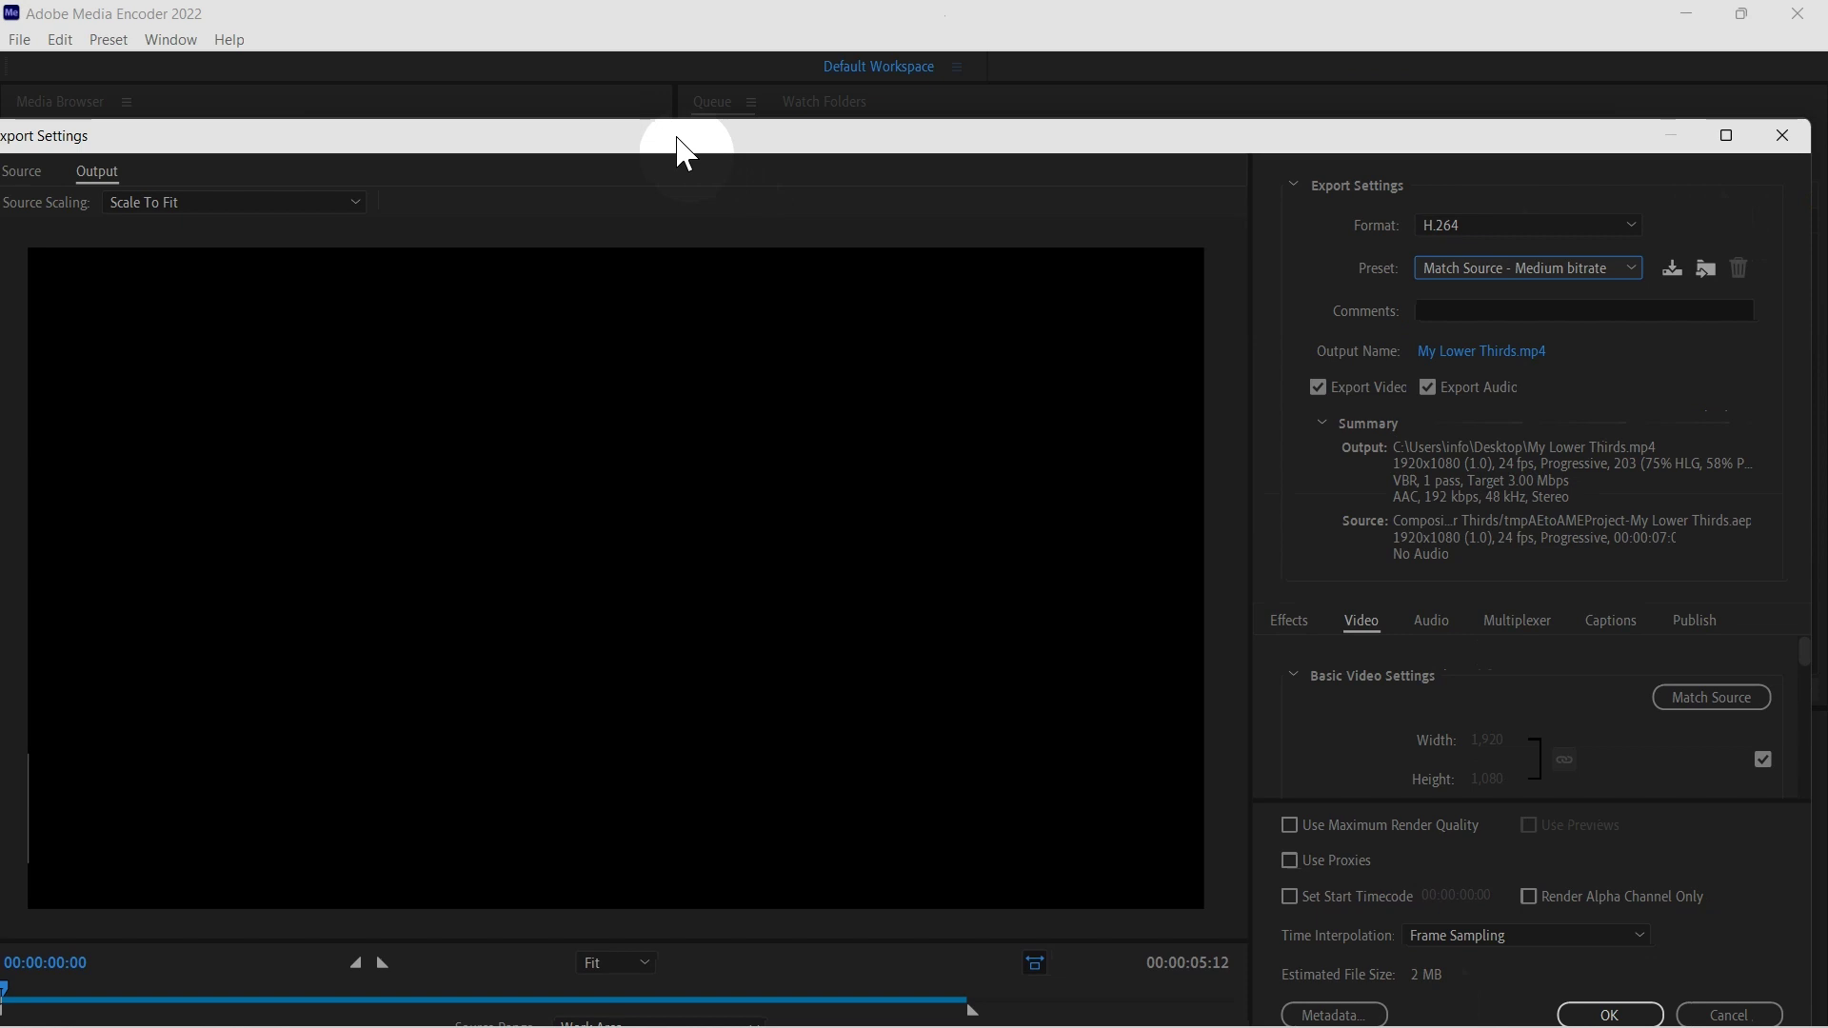
left_click_drag(681, 152, 718, 81)
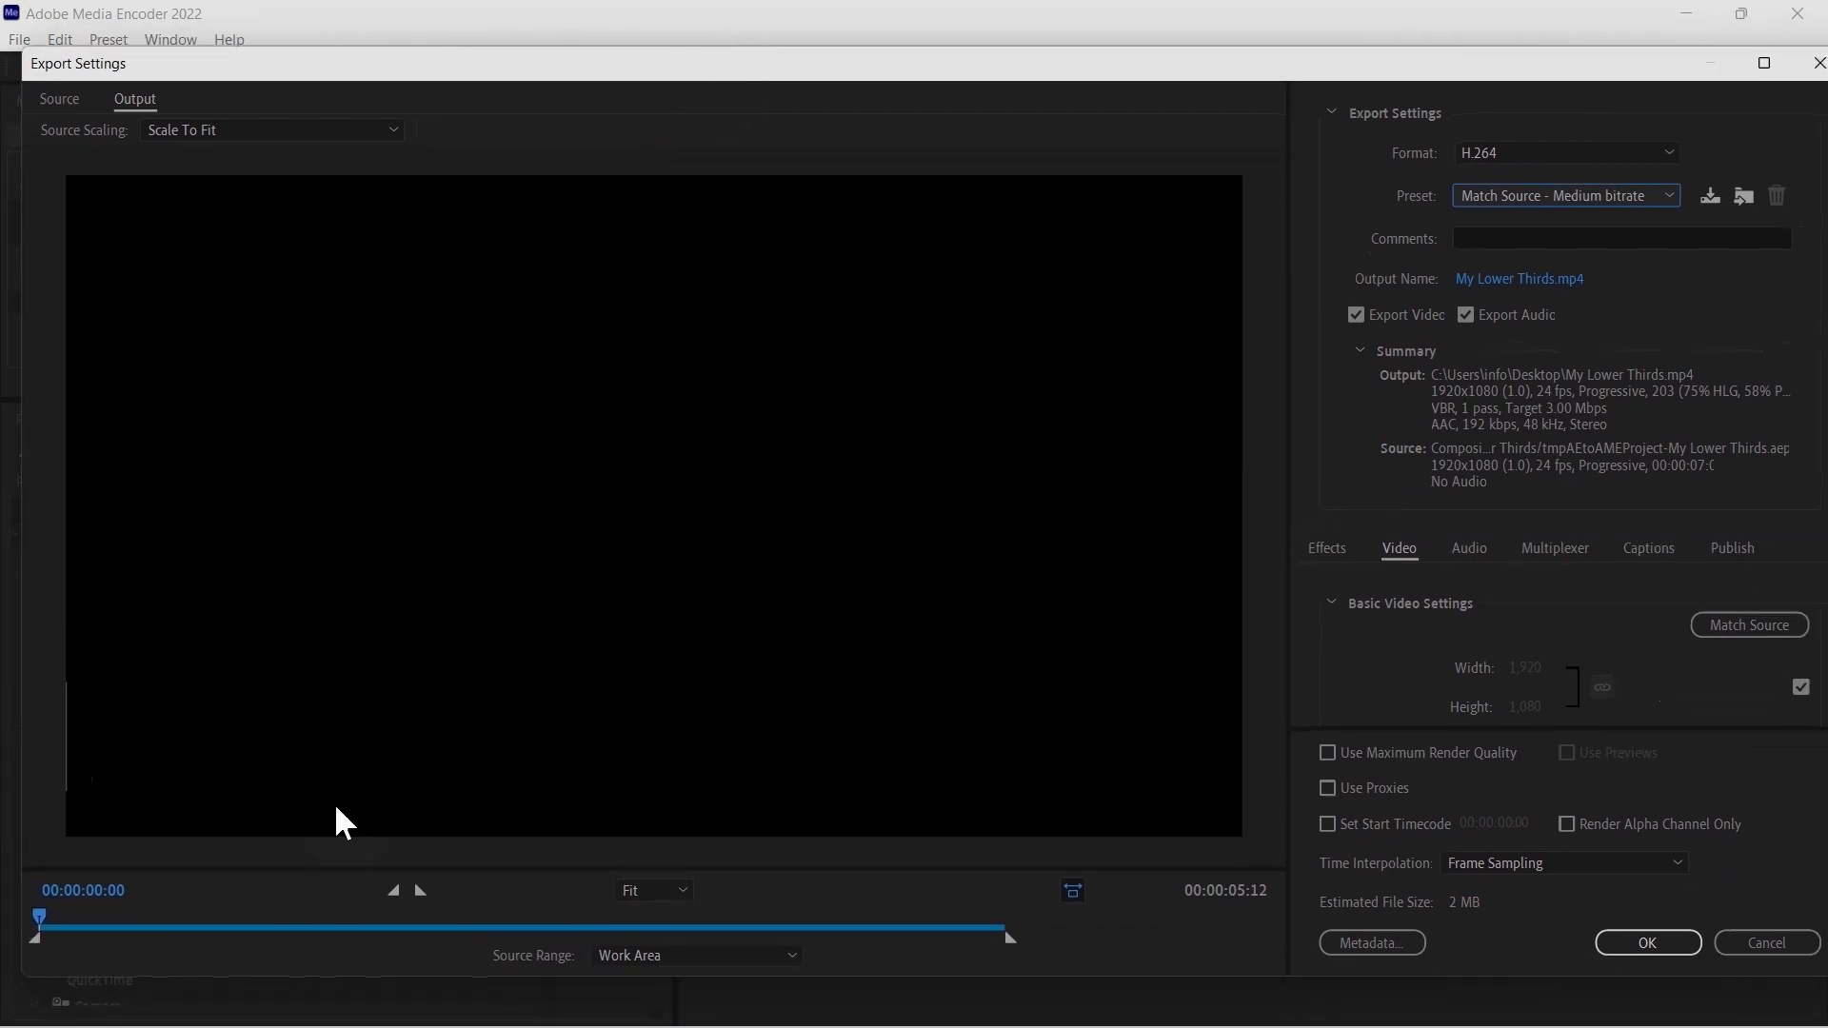
Scrub the preview to the lower third, restore Match Source - High bitrate, and confirm with OK
left_click_drag(39, 919, 633, 938)
left_click_drag(461, 950, 400, 936)
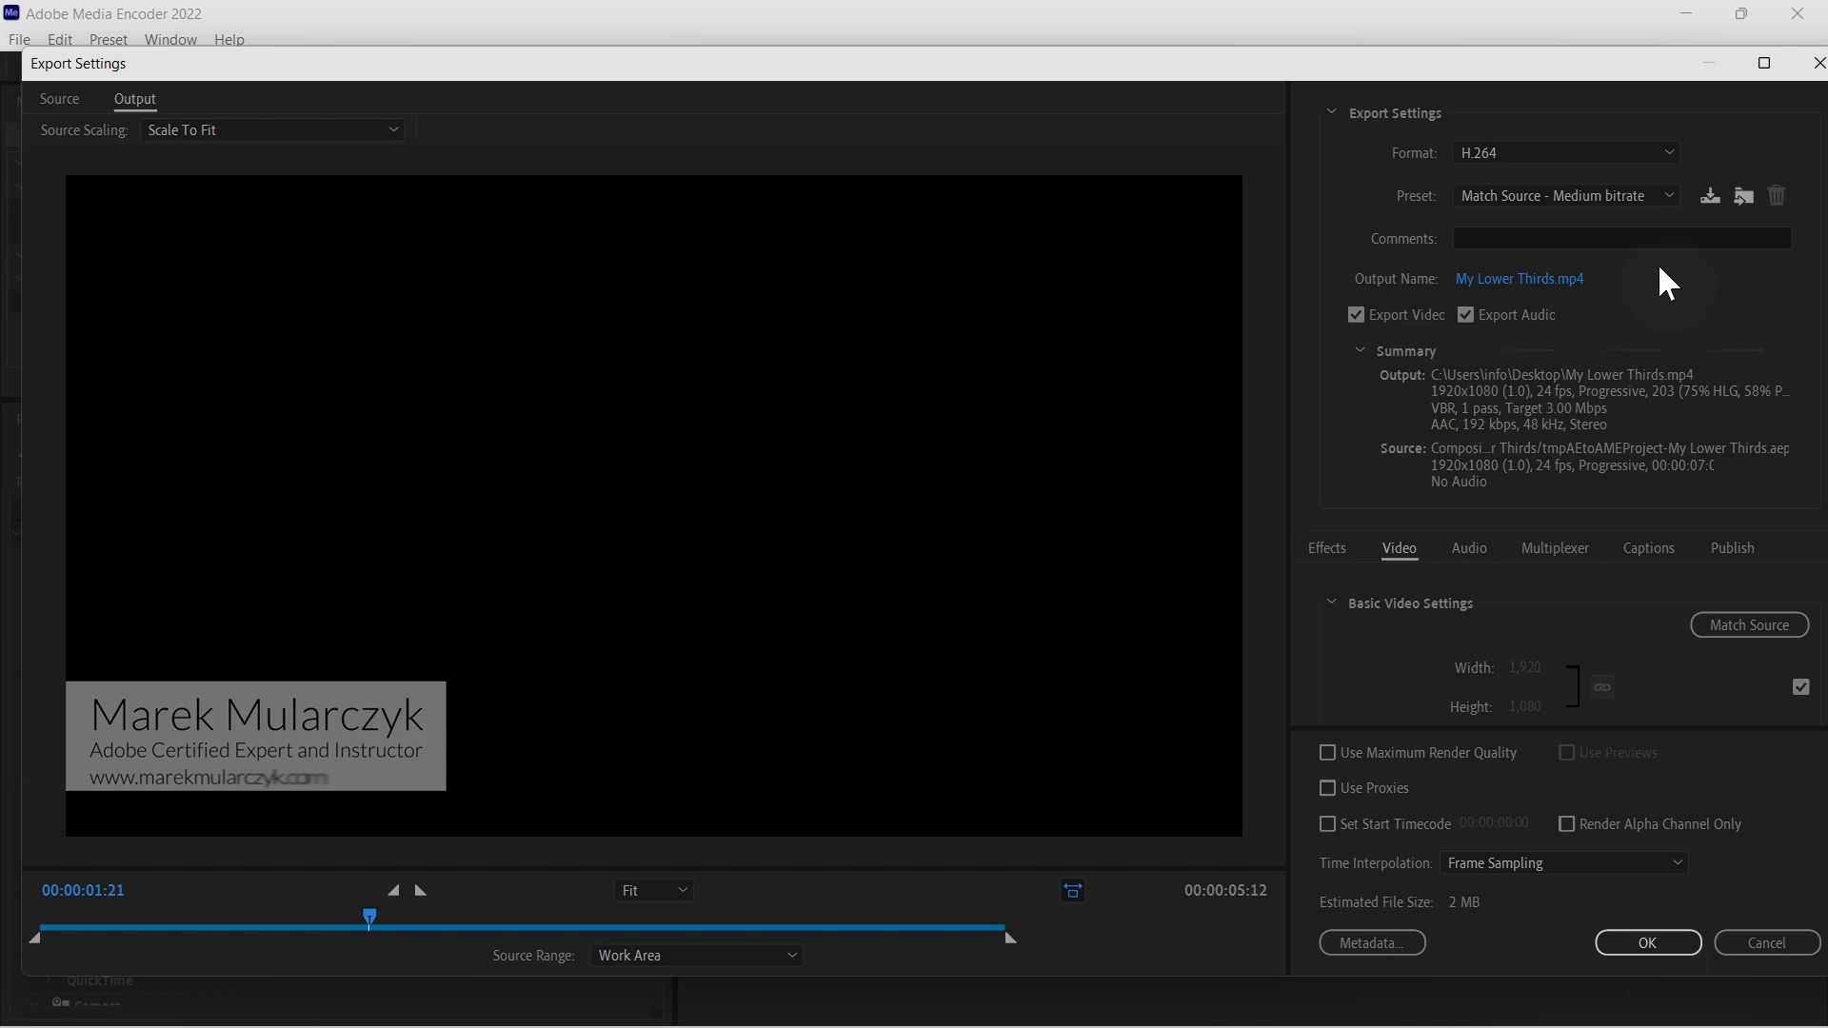
left_click(1634, 203)
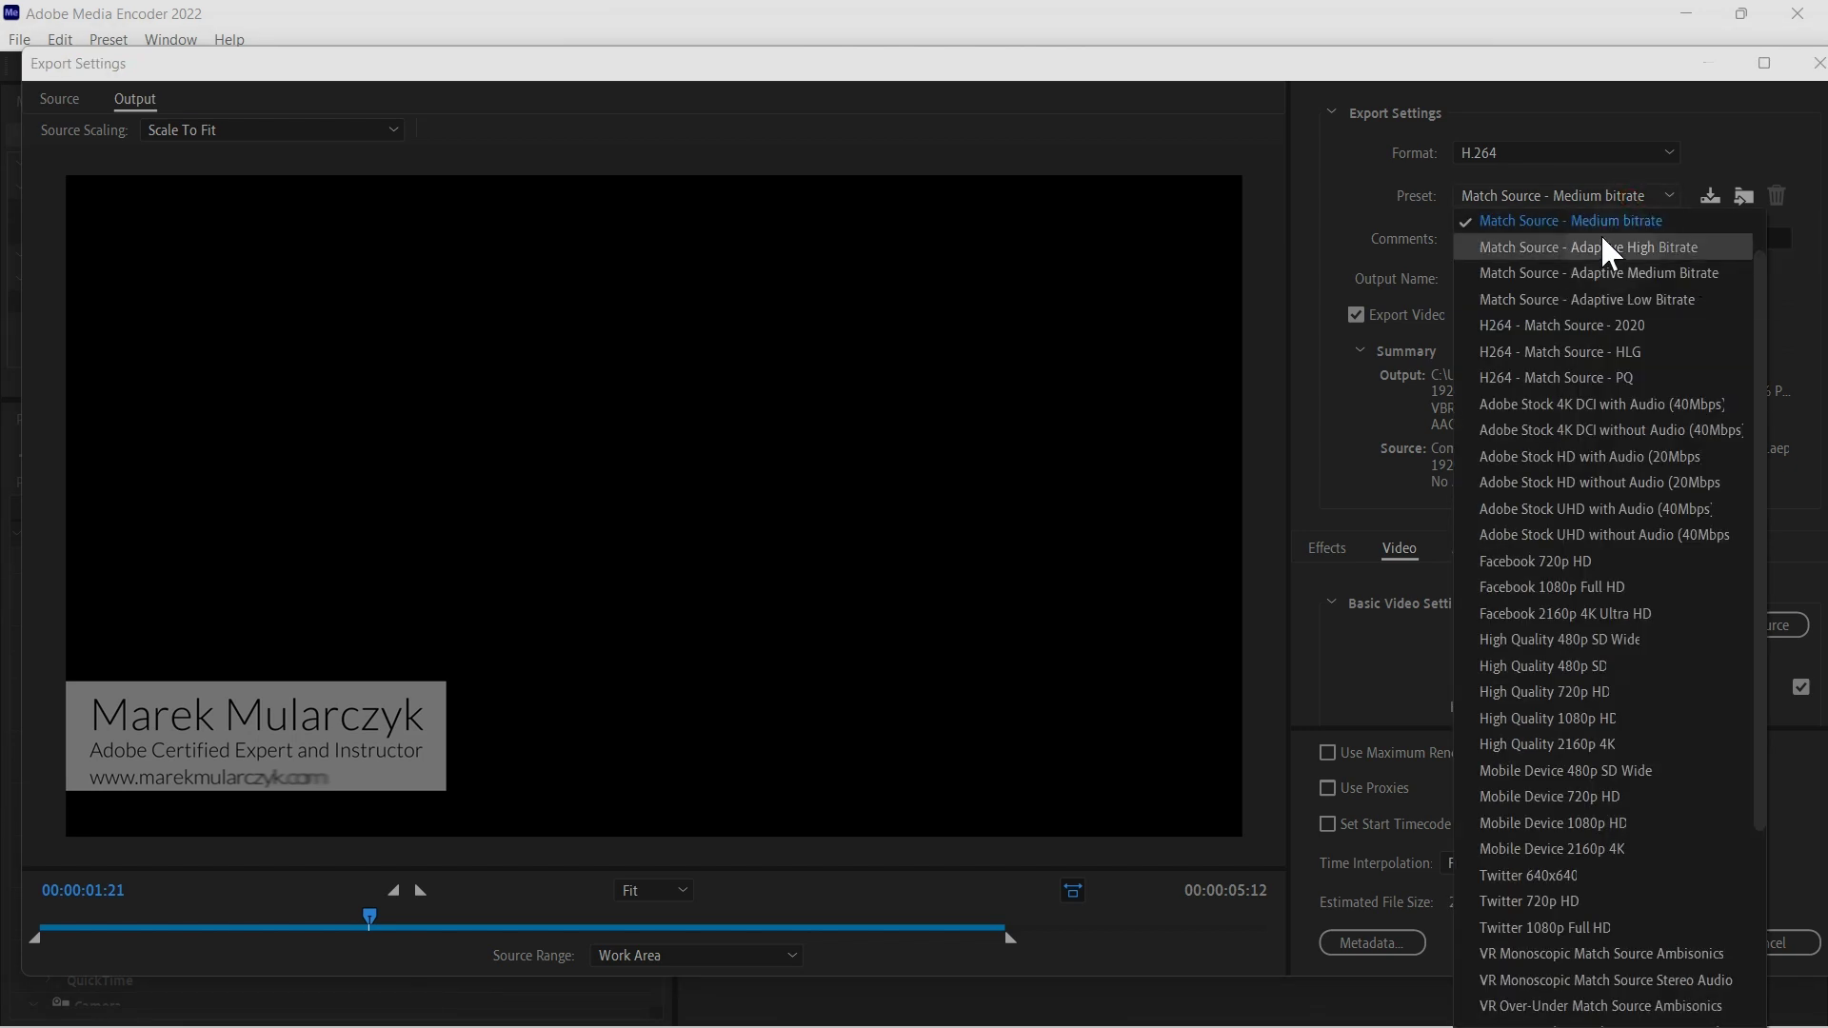
left_click(1571, 254)
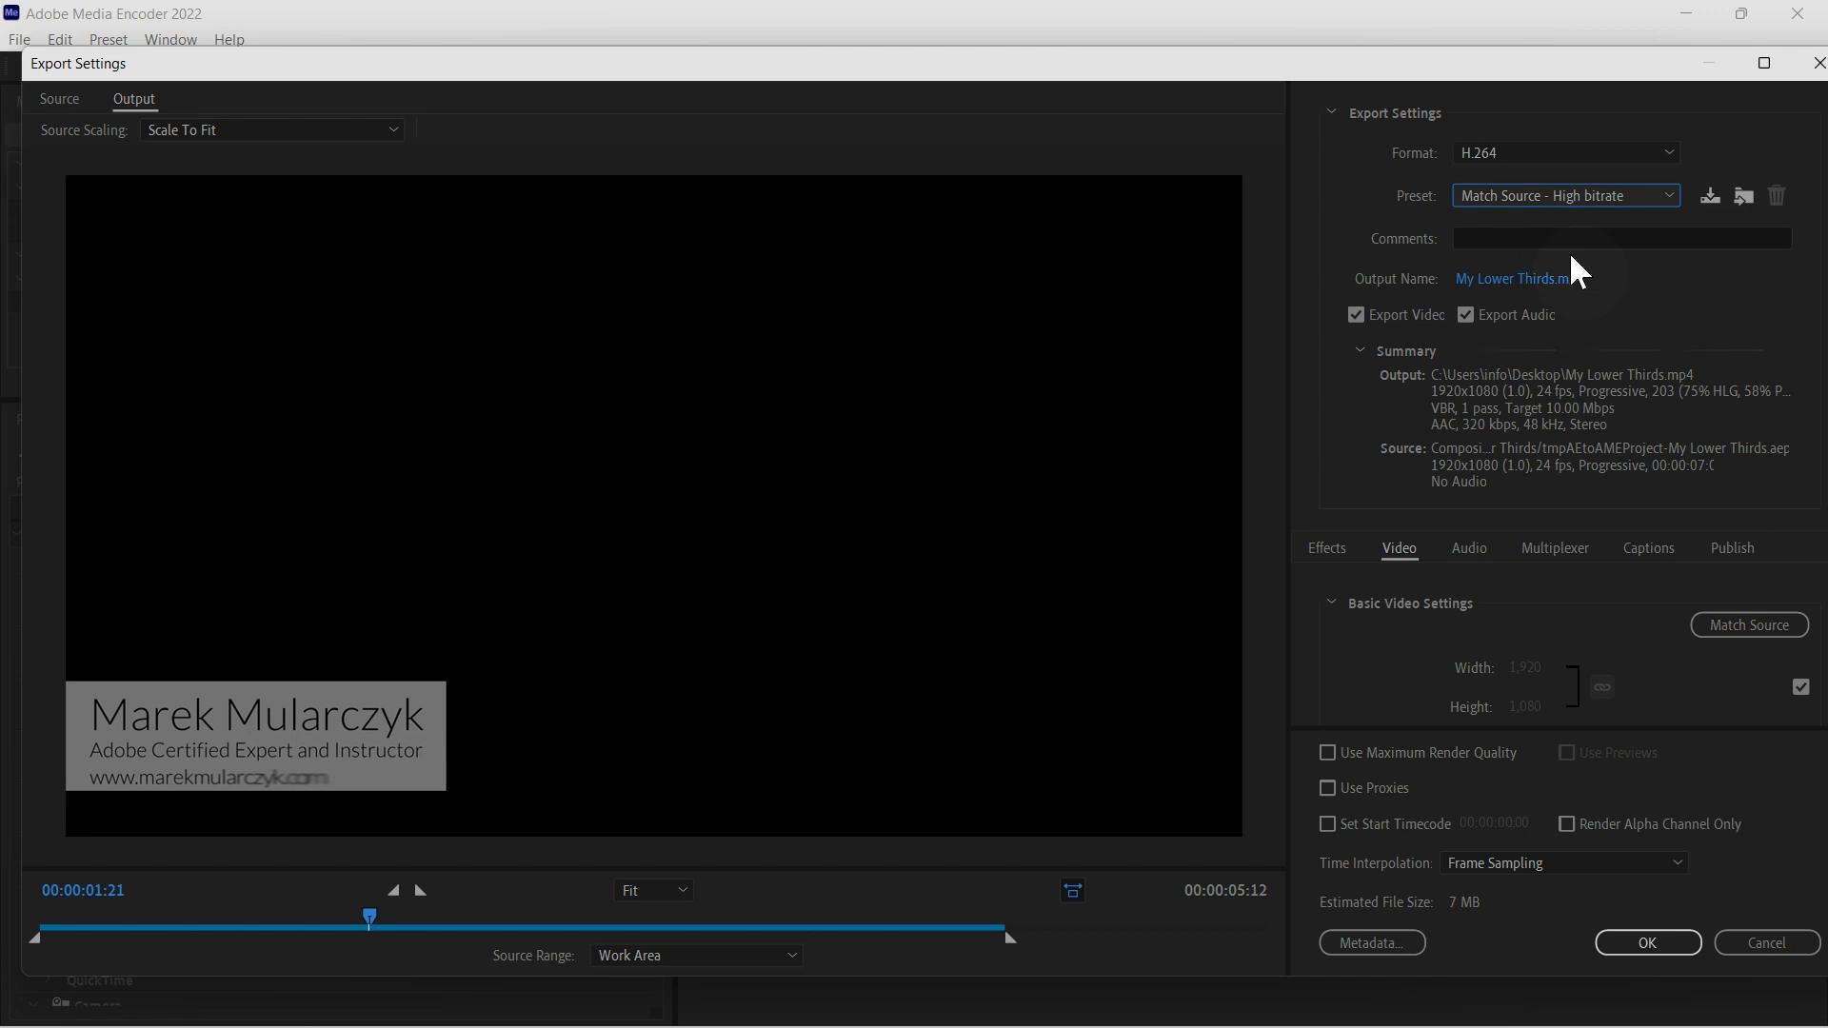
left_click(1648, 944)
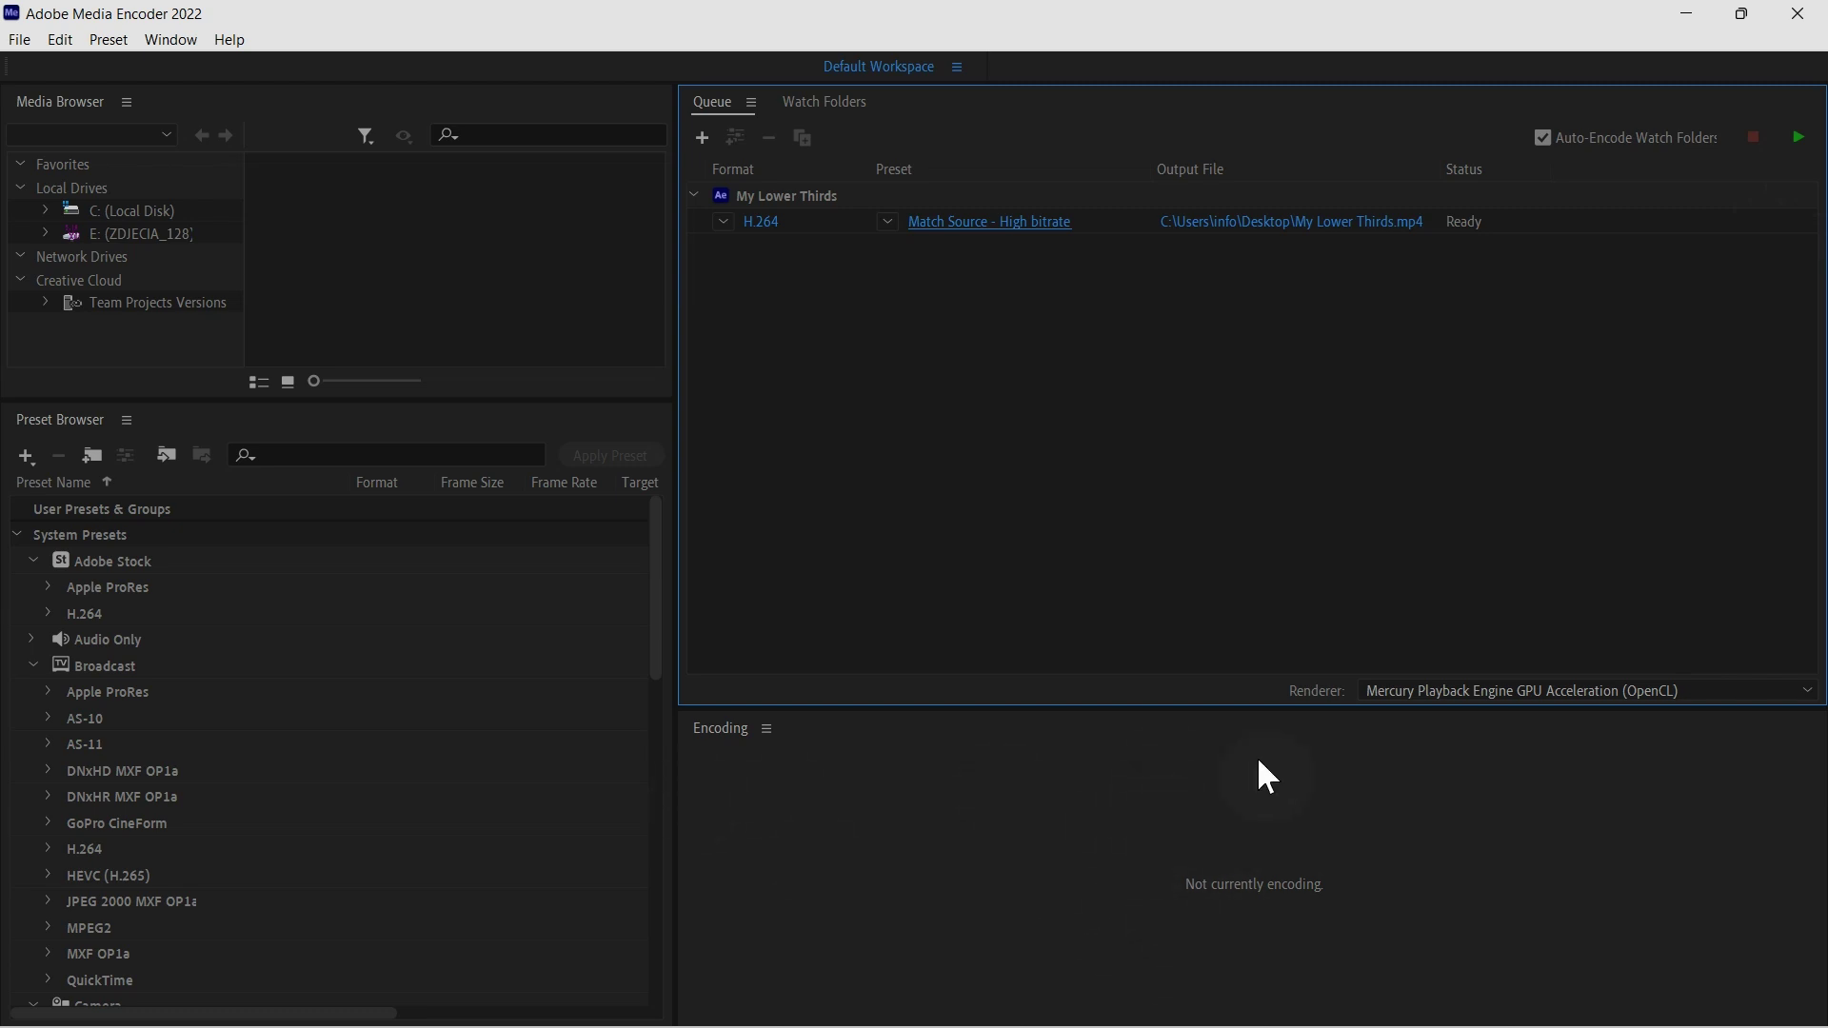
left_click(1581, 692)
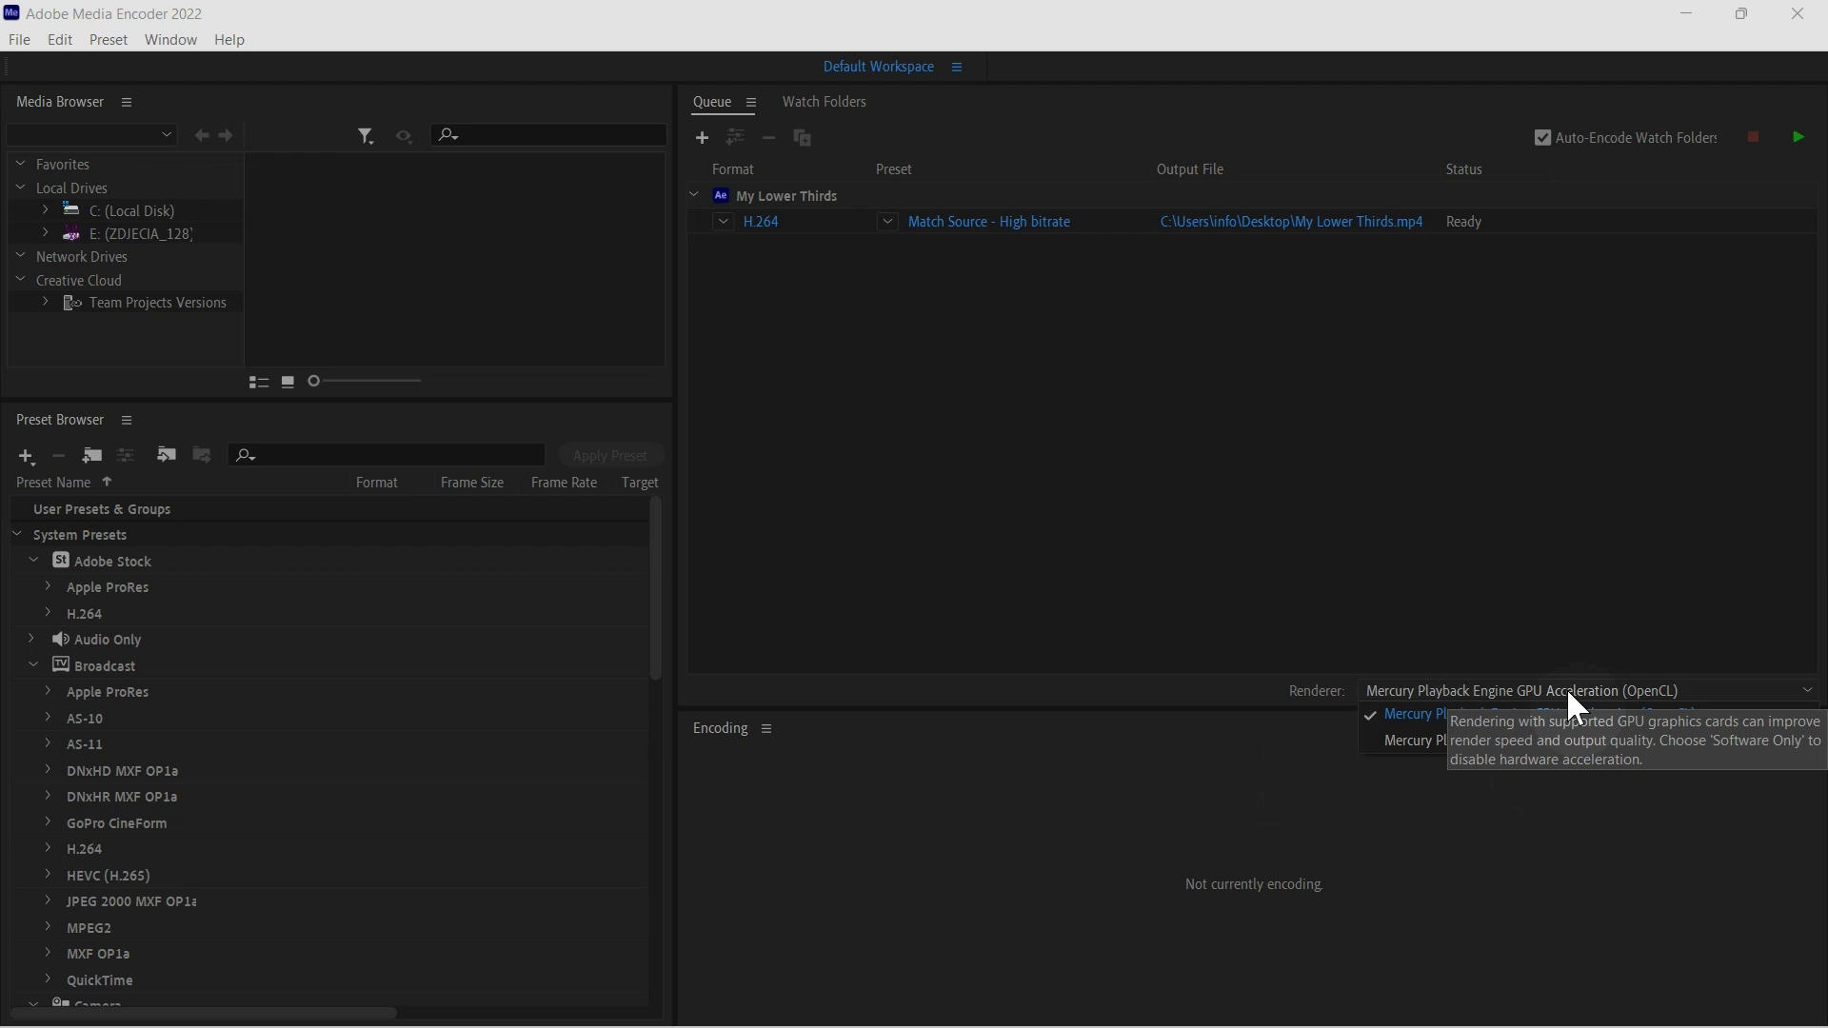
left_click(1656, 352)
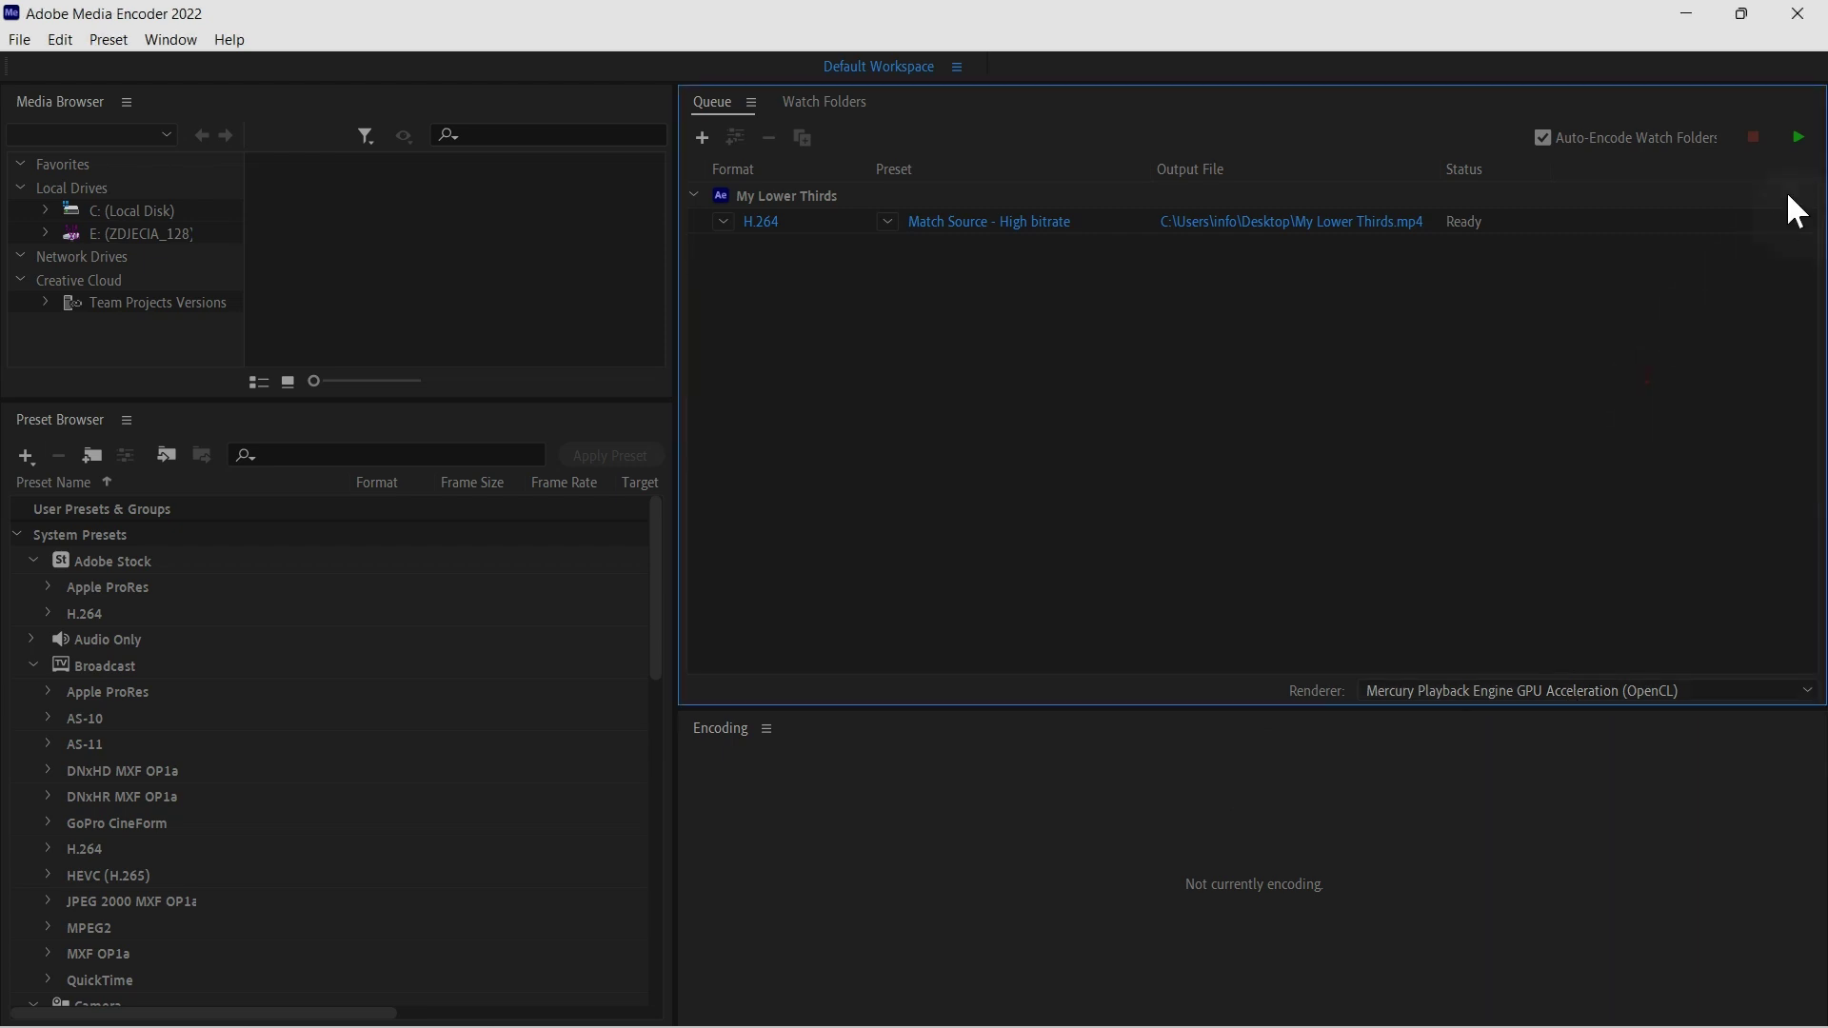
Start the queue and let My Lower Thirds encode until its status reads Done
left_click(1799, 137)
mouse_move(1537, 229)
Play the encoded My Lower Thirds.mp4 from the Desktop folder, then close that Explorer window
left_click(1301, 238)
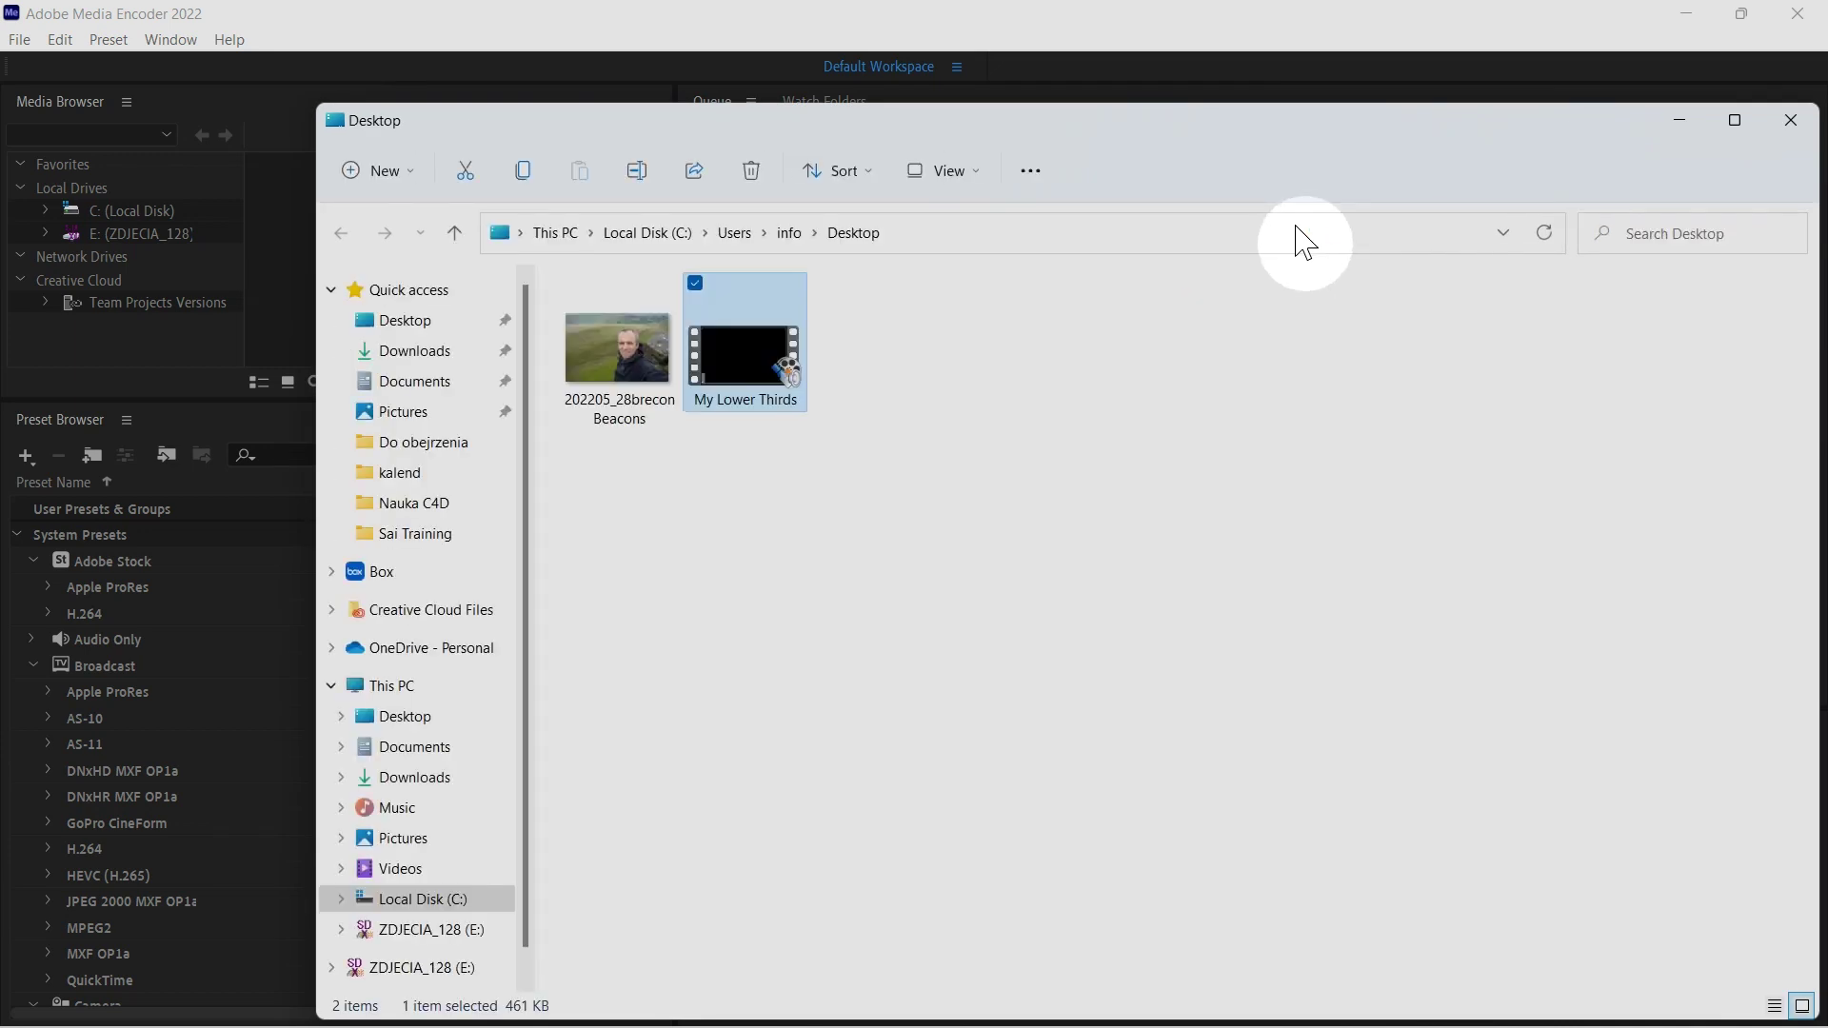
double_click(742, 381)
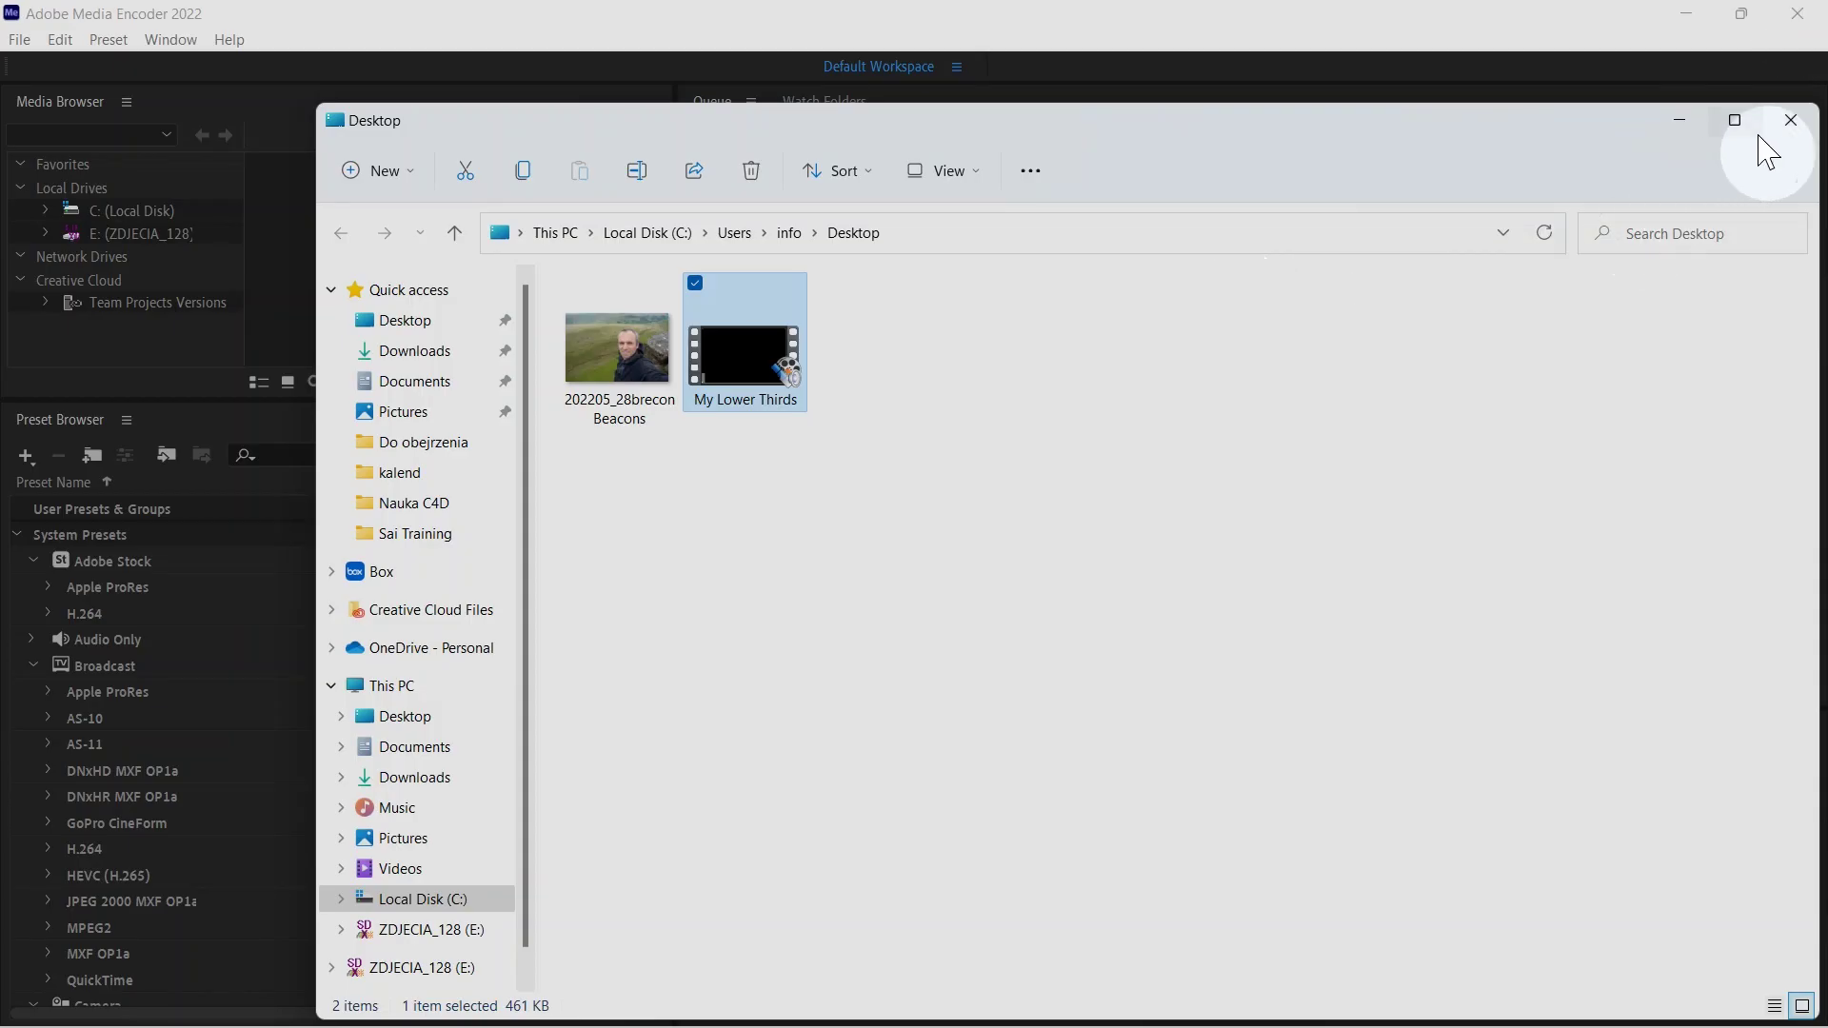
left_click(1791, 120)
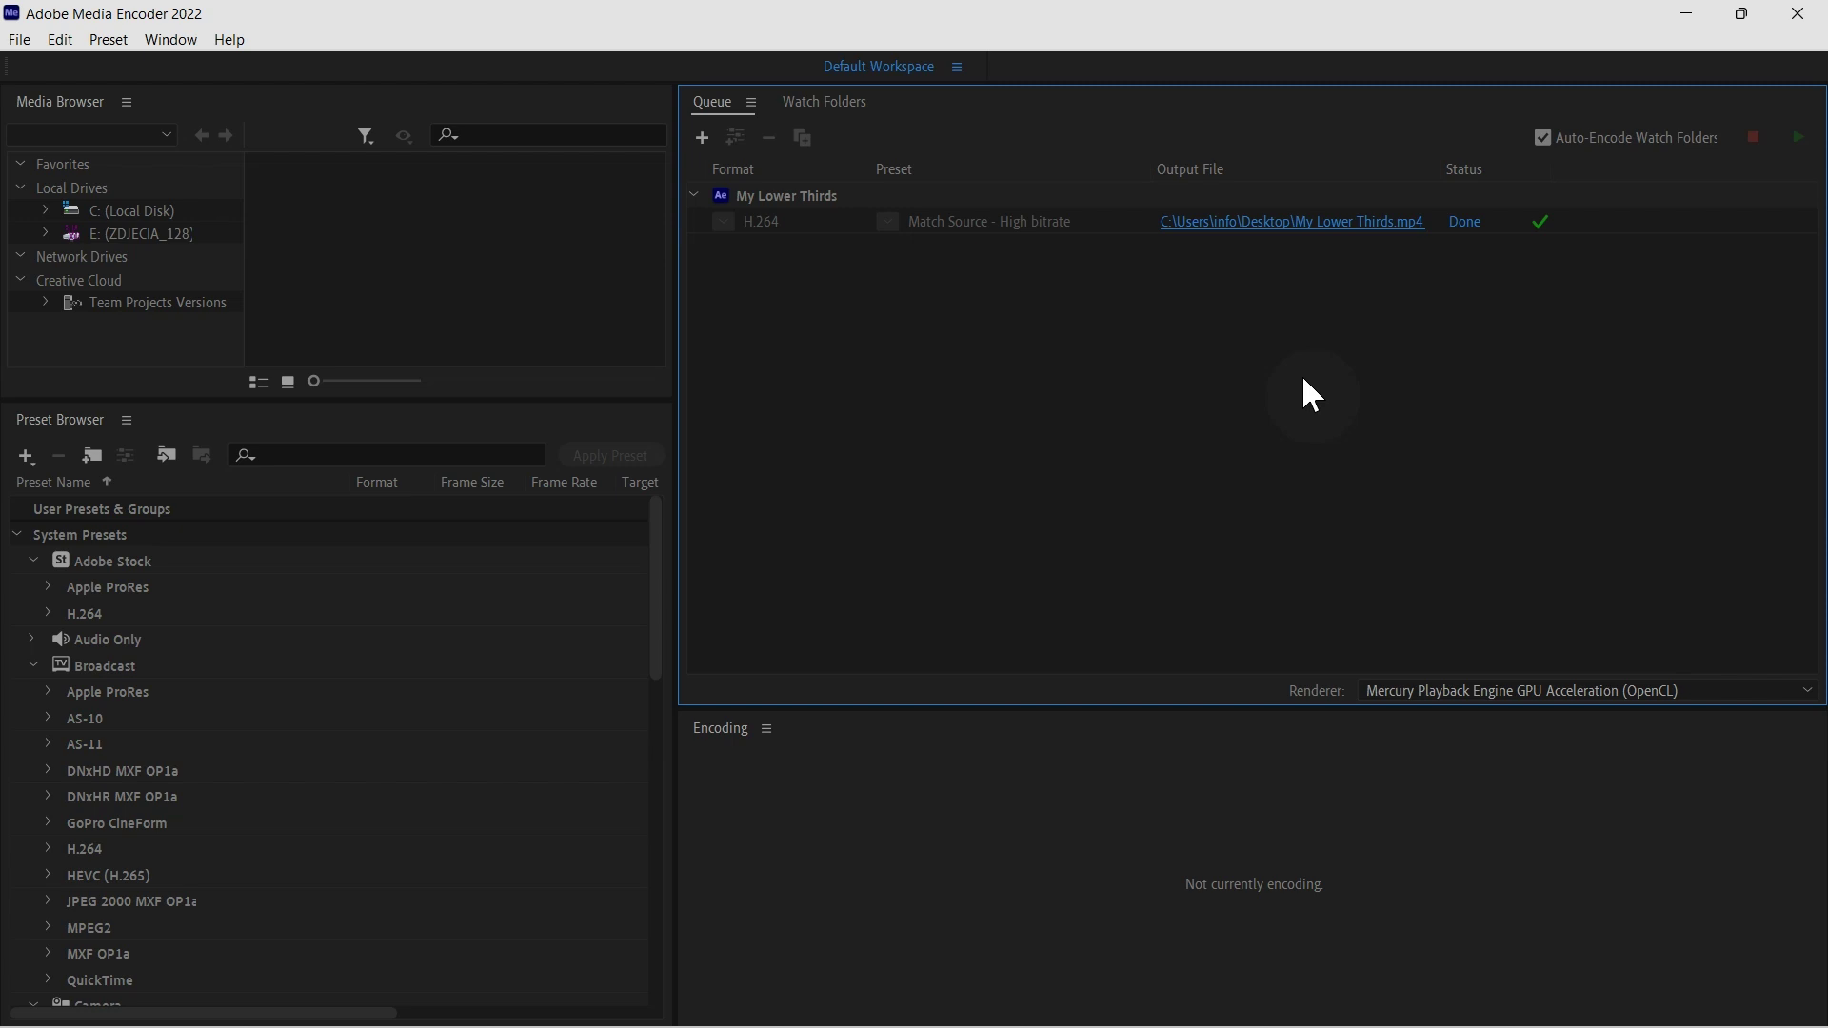
Quit Media Encoder, then check After Effects' File > Export submenu and dismiss it unused
left_click(1797, 13)
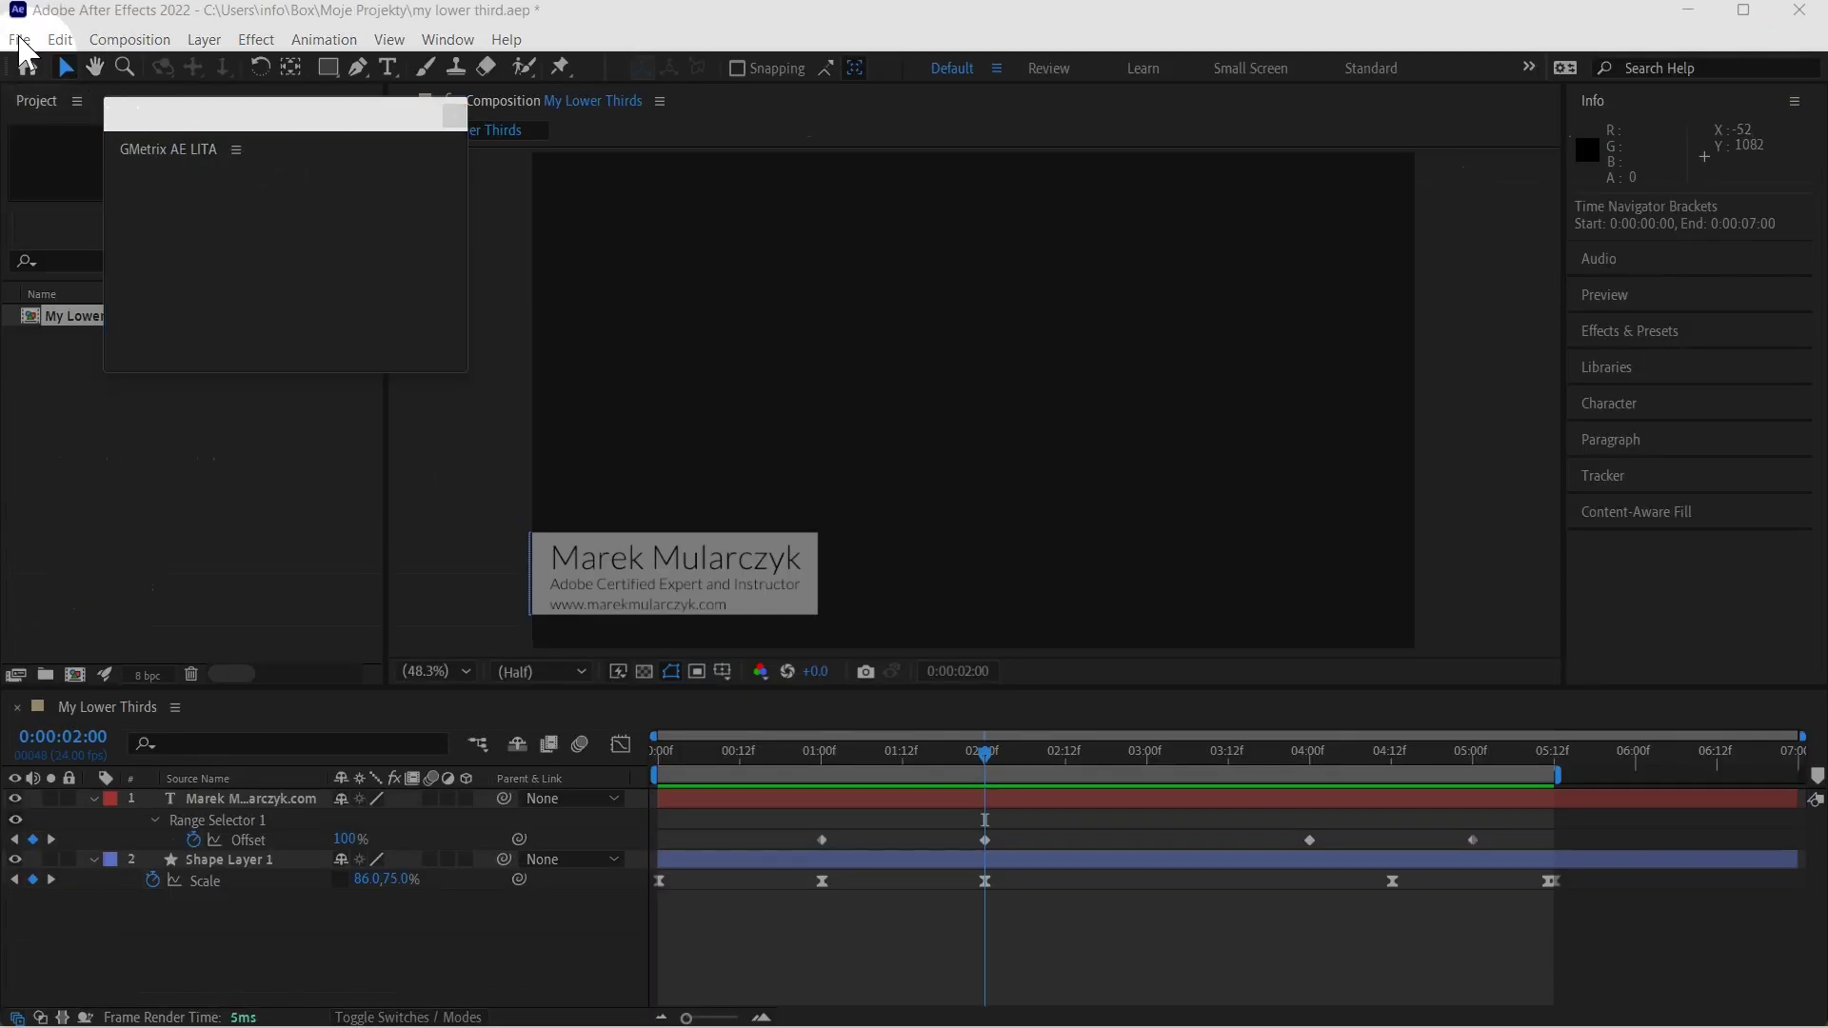
left_click(19, 39)
mouse_move(318, 385)
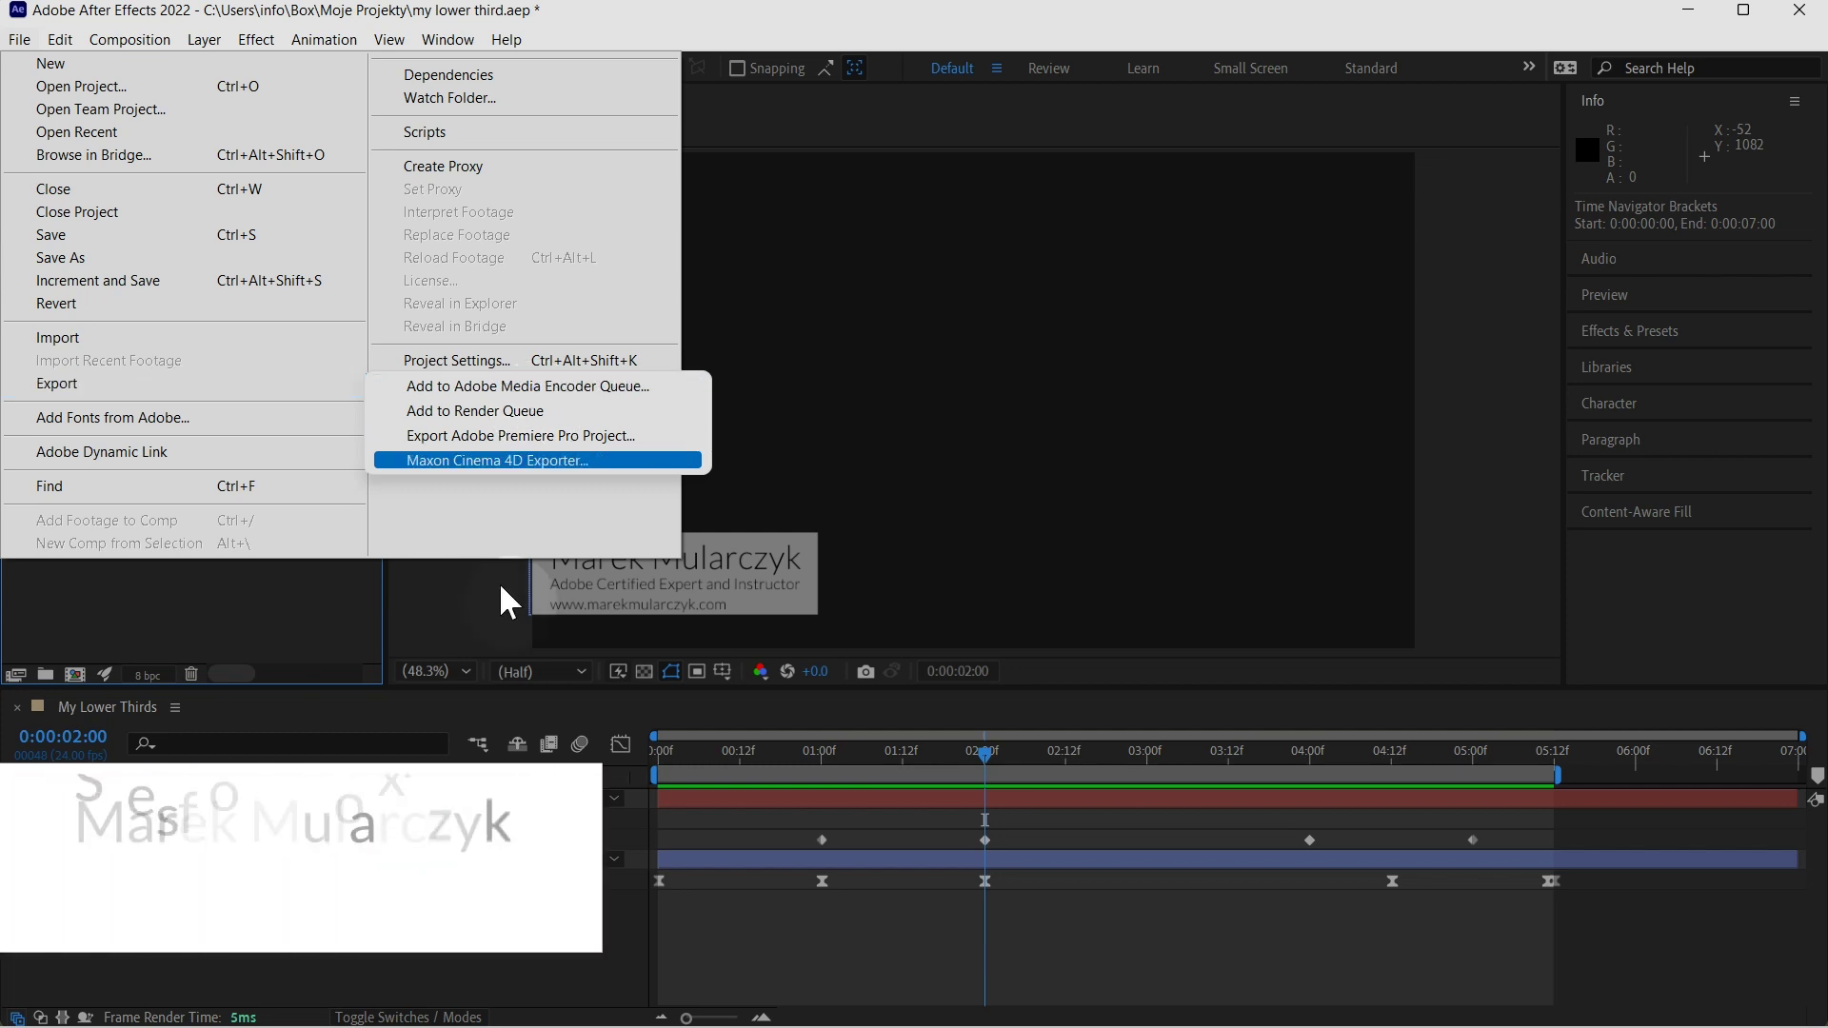
left_click(475, 596)
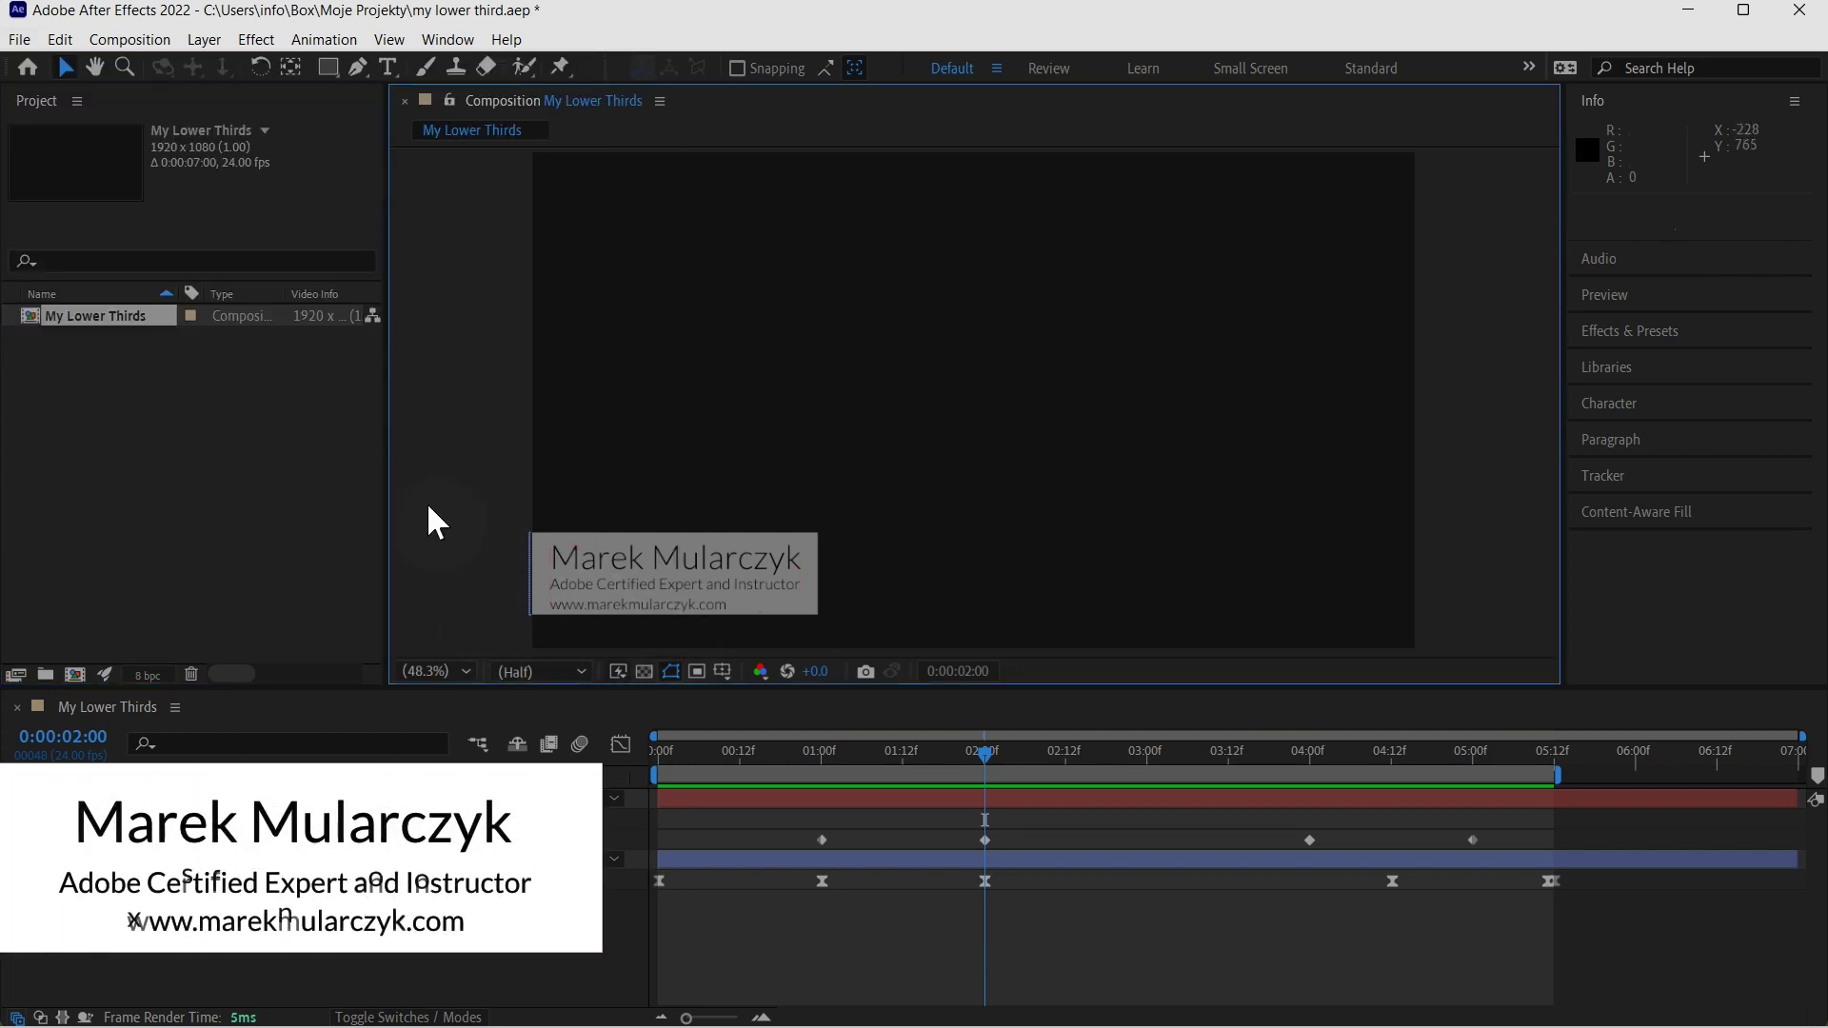